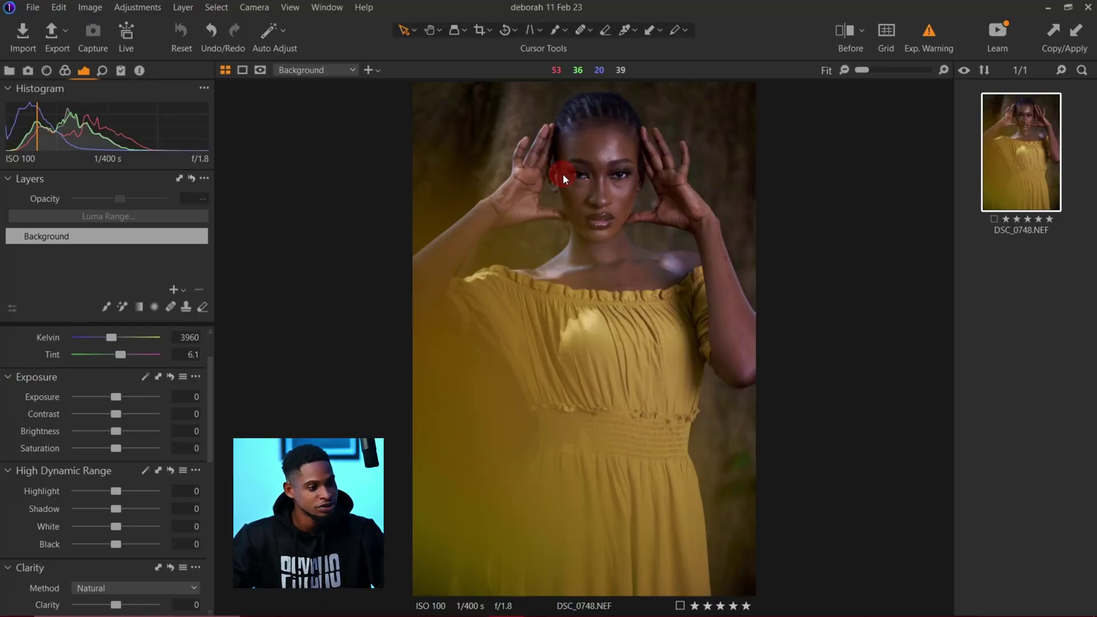
# Switch to the Crop tool to put a crop frame around DSC_0748.NEF.
pyautogui.click(480, 31)
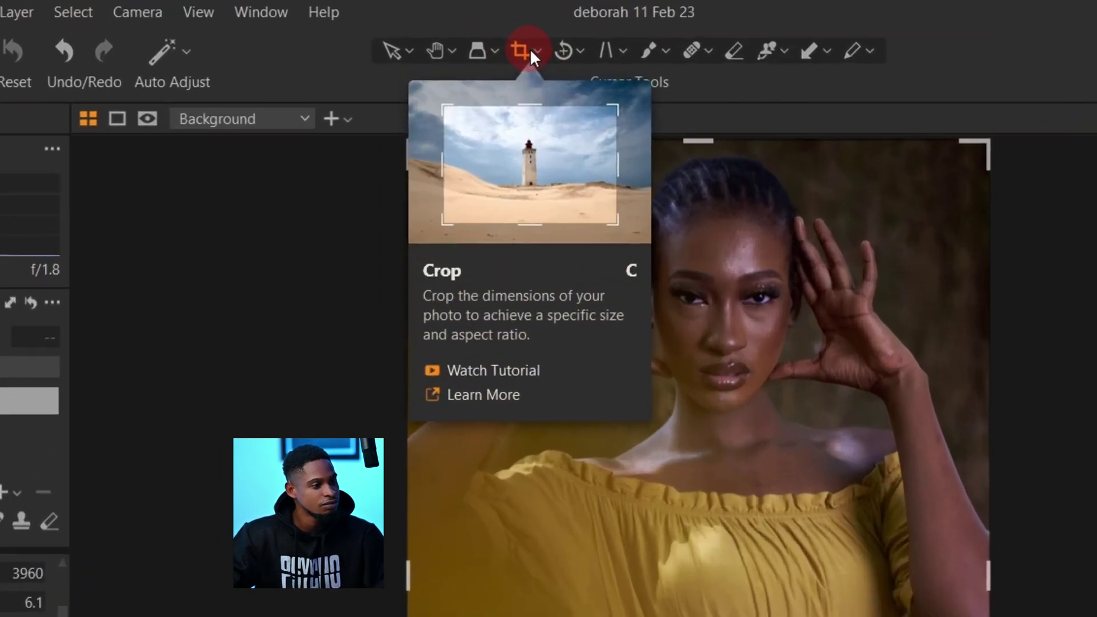
# Apply a 4x5 crop with the frame moved to the photo's top, trimming the bottom.
pyautogui.click(489, 30)
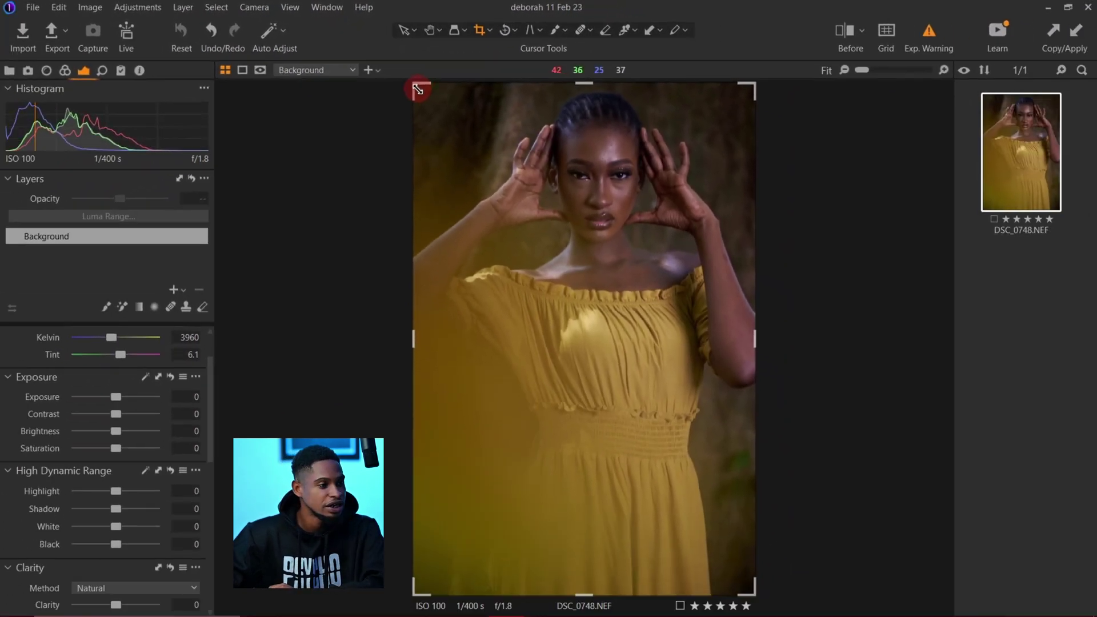
pyautogui.moveTo(418, 137); pyautogui.dragTo(433, 171)
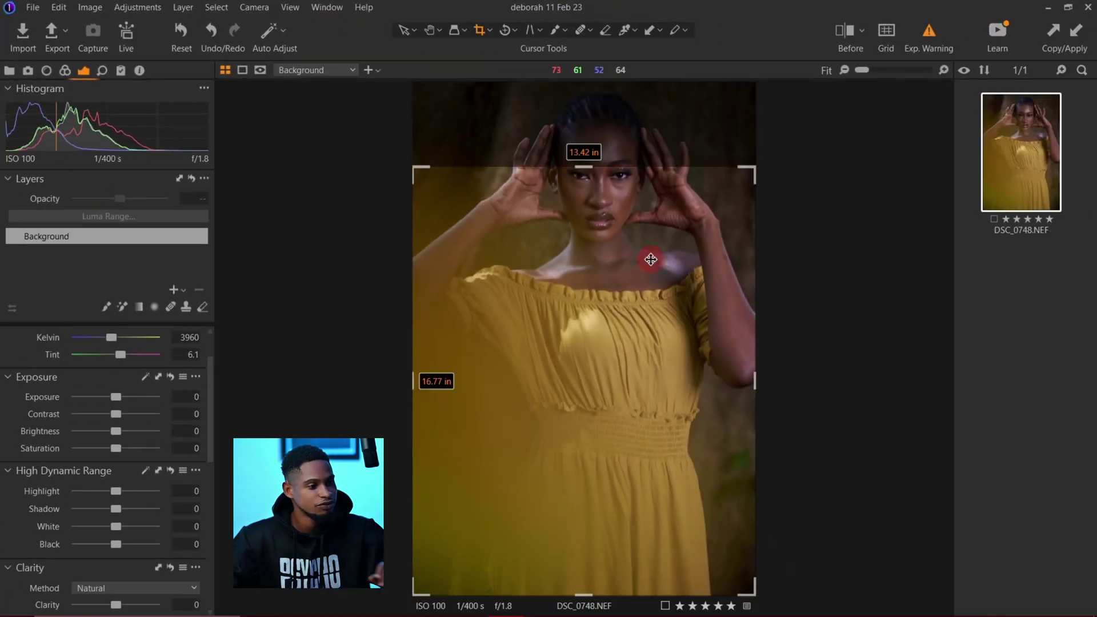
pyautogui.moveTo(649, 255); pyautogui.dragTo(636, 153)
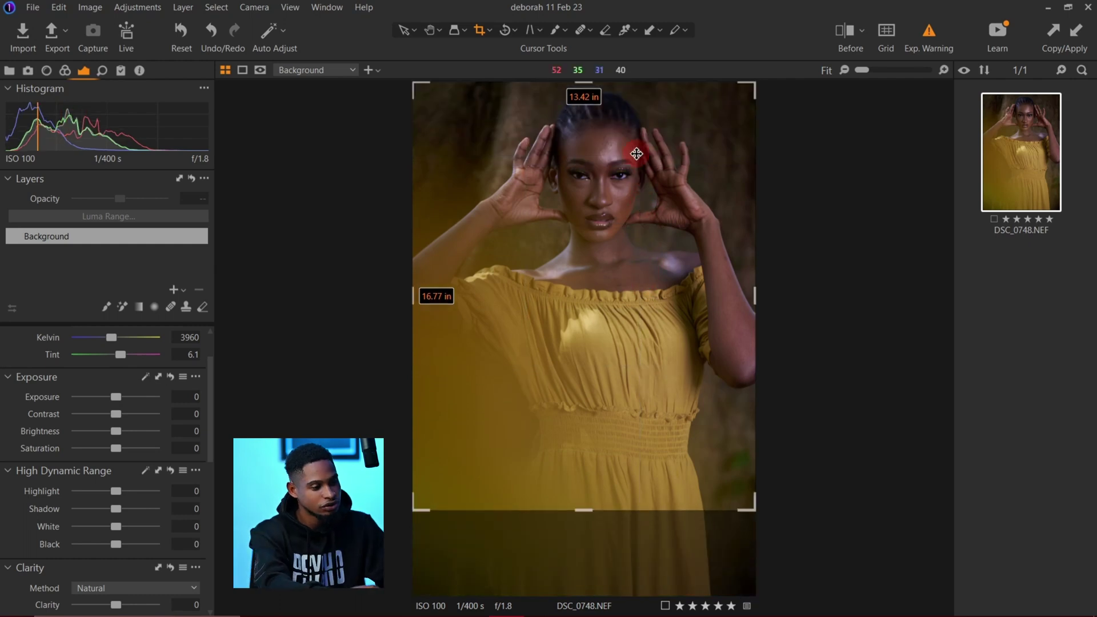
pyautogui.press('h')
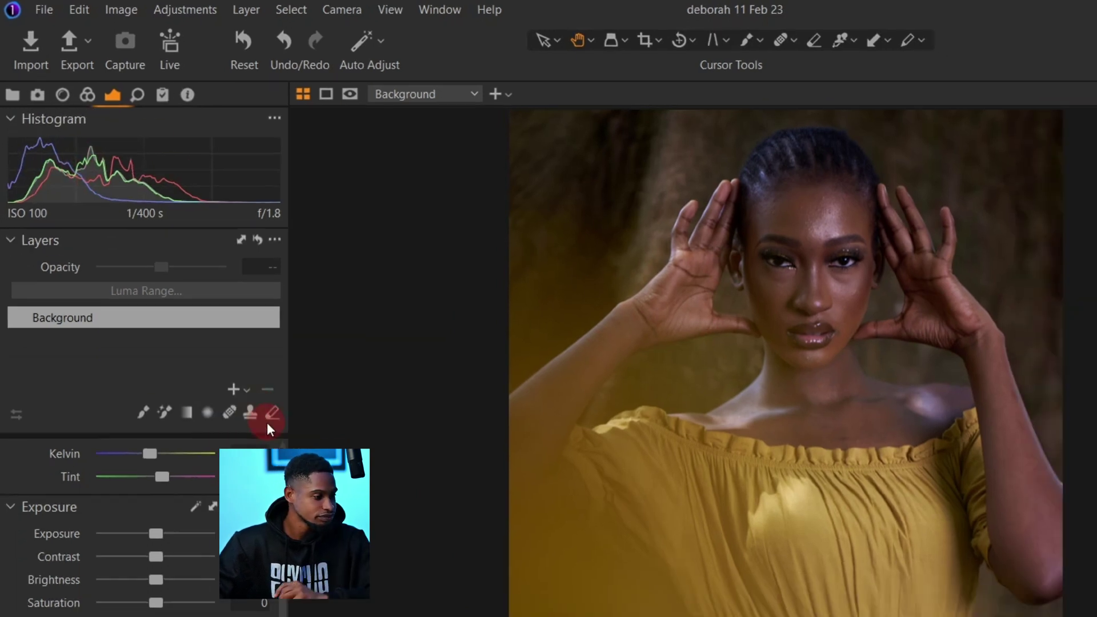
# In the Exposure tab's High Dynamic Range tool, set Highlight -61, Shadow 20, White 15, Black -18.
pyautogui.scroll(1, 297, 557)
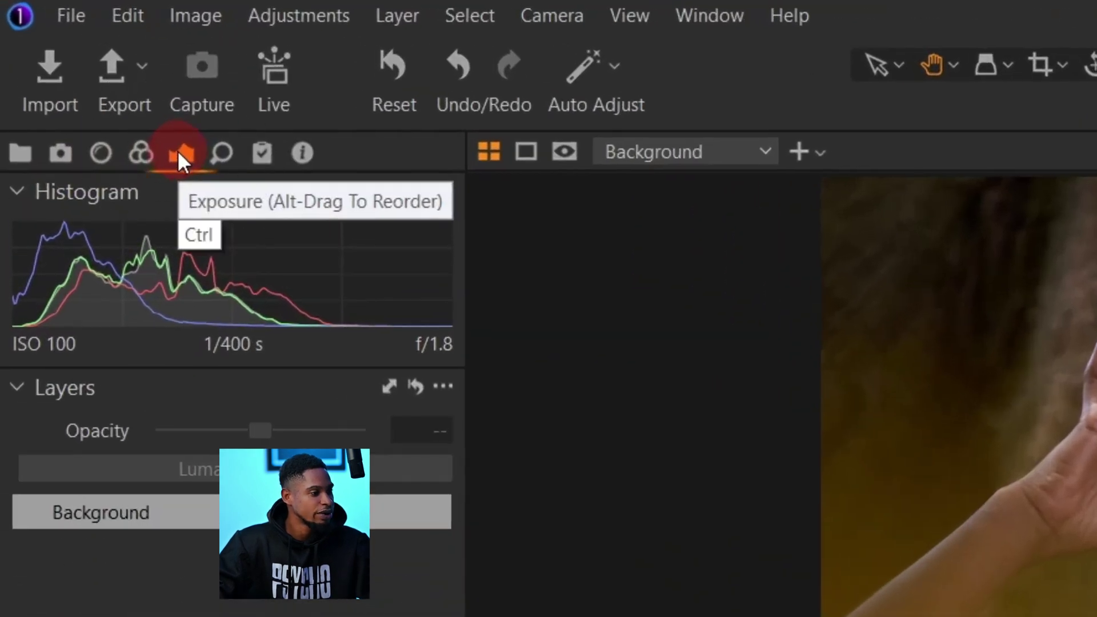
pyautogui.click(84, 70)
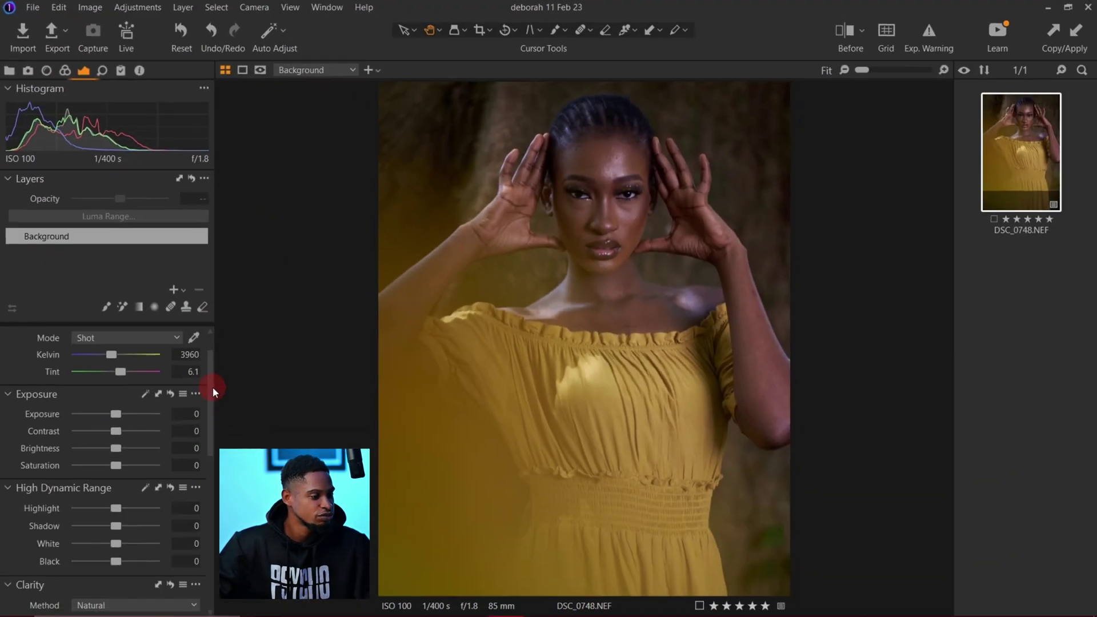
pyautogui.moveTo(213, 386); pyautogui.dragTo(215, 411)
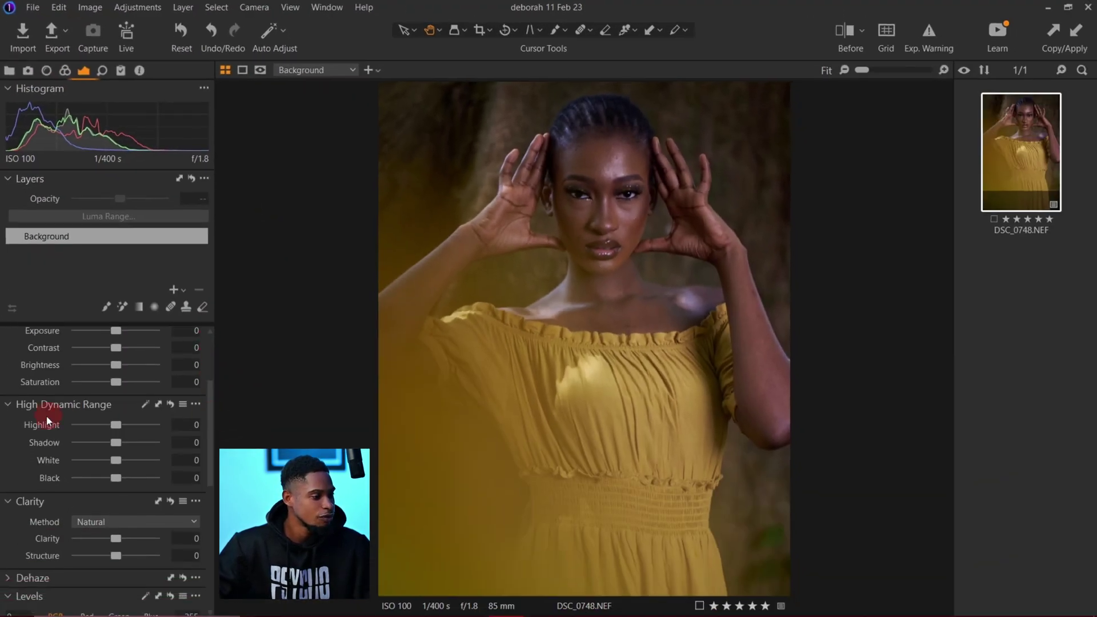
pyautogui.click(55, 407)
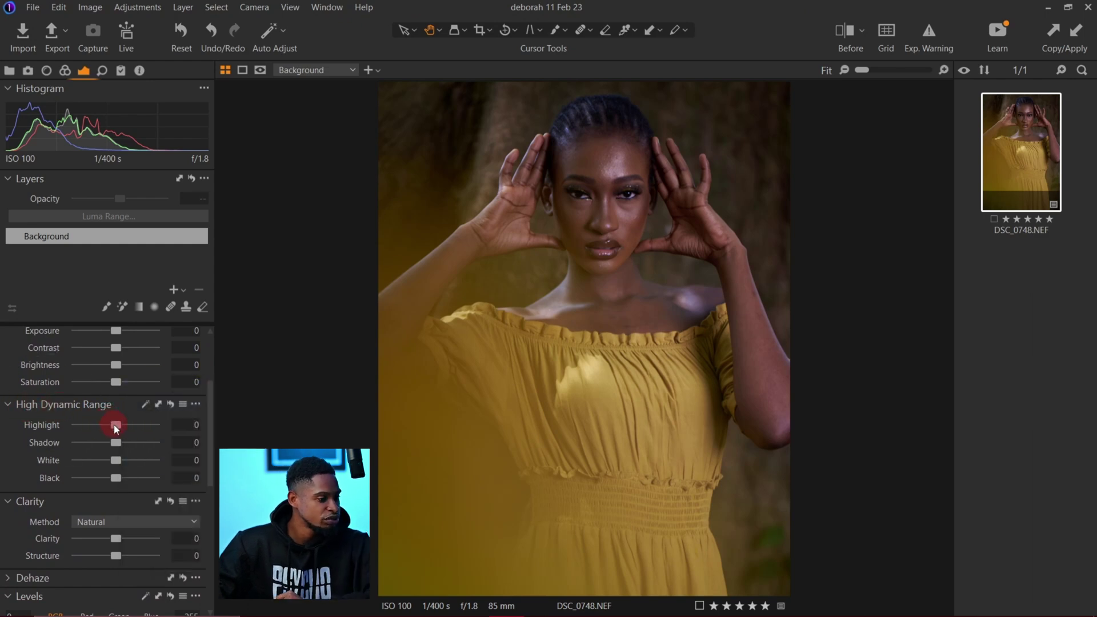
pyautogui.moveTo(100, 426); pyautogui.dragTo(90, 427)
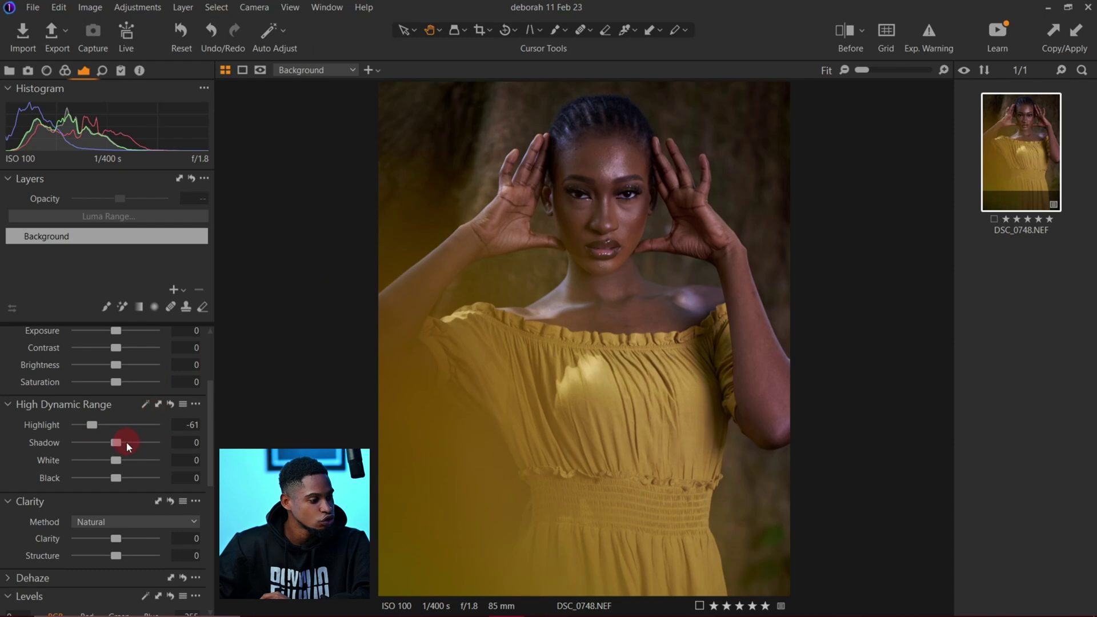
pyautogui.moveTo(118, 440); pyautogui.dragTo(108, 479)
# Set the RGB Levels black input to 2 and white input to 244, brightening the highlights.
pyautogui.moveTo(208, 413); pyautogui.dragTo(208, 502)
pyautogui.click(5, 464)
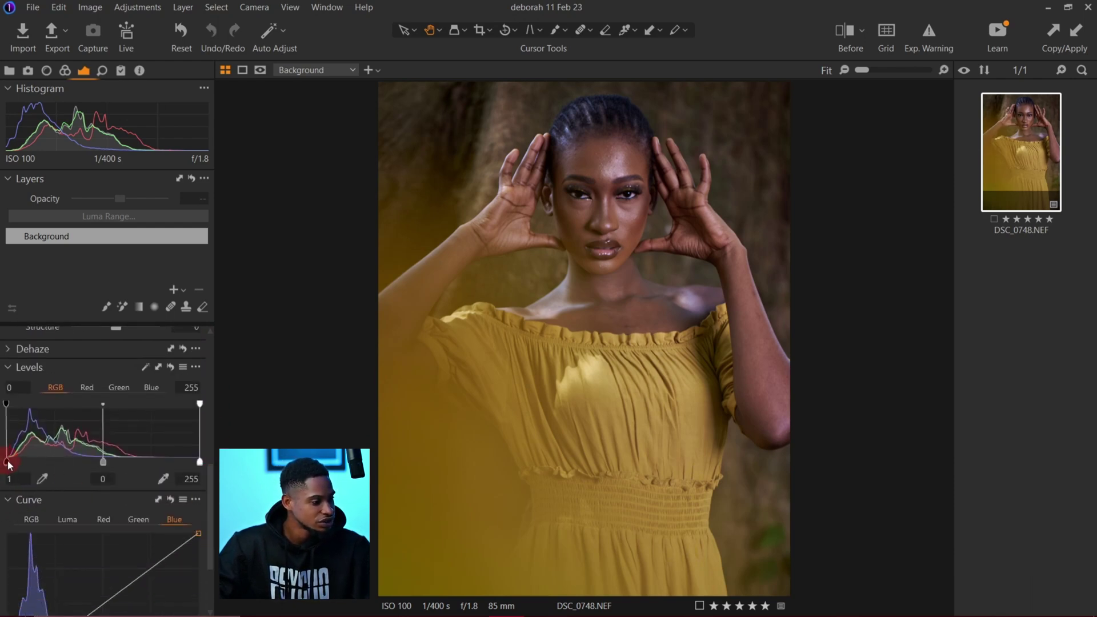
pyautogui.moveTo(8, 464); pyautogui.dragTo(9, 466)
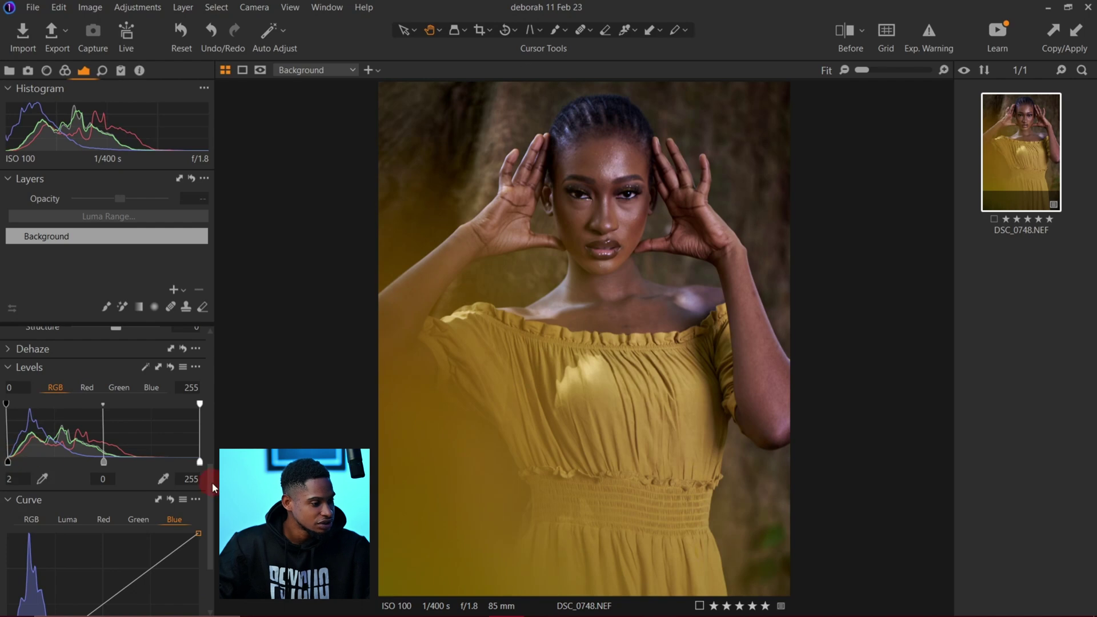
pyautogui.moveTo(213, 487); pyautogui.dragTo(210, 468)
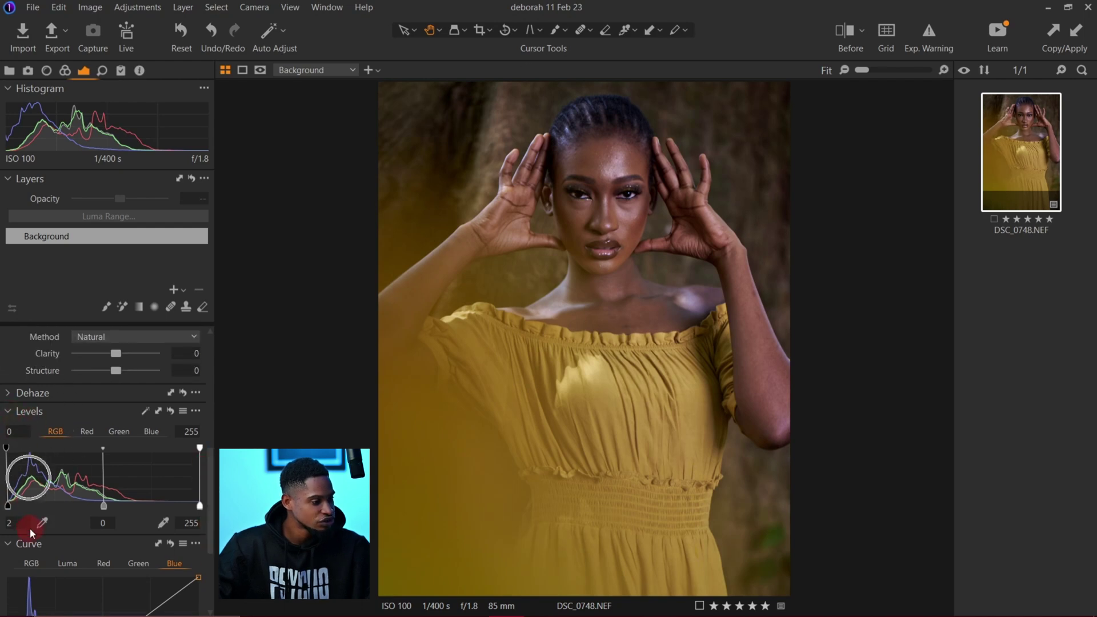
pyautogui.click(7, 505)
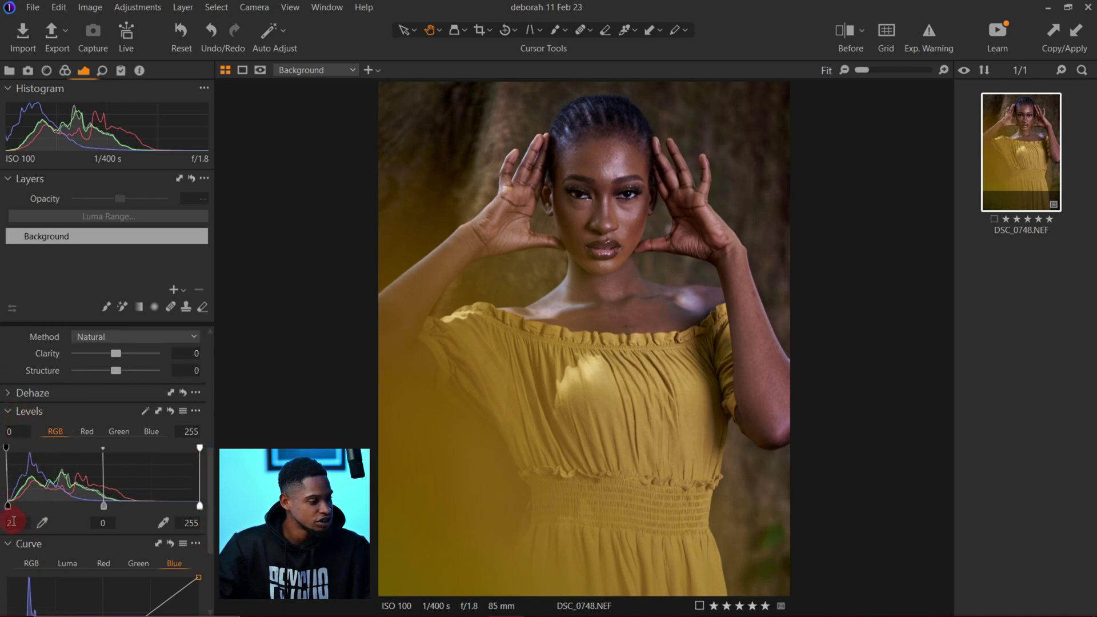
pyautogui.click(200, 507)
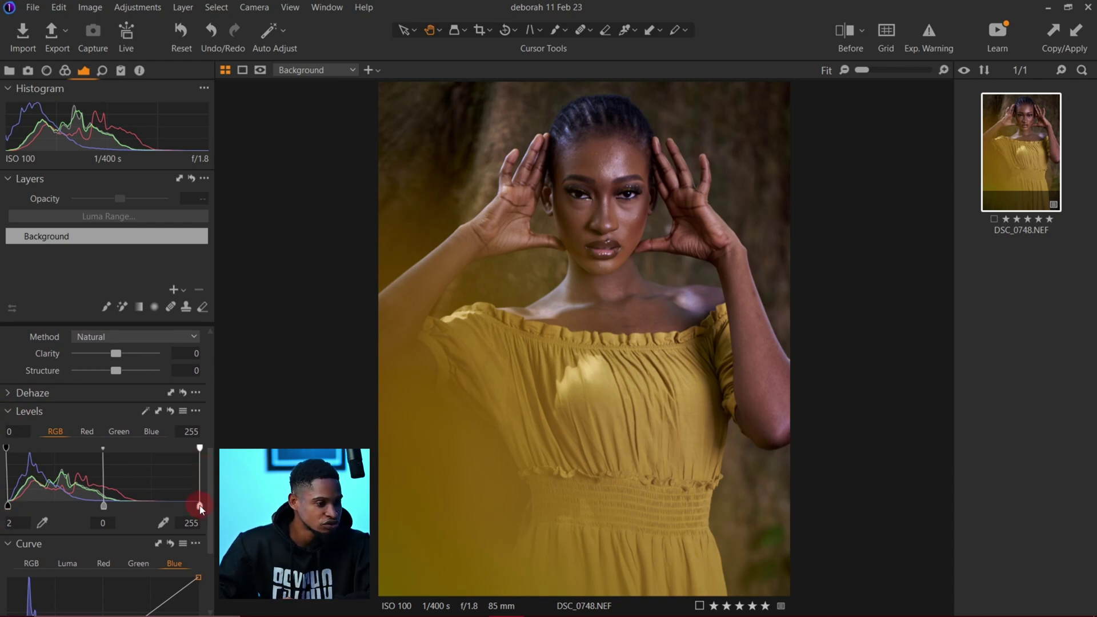
pyautogui.moveTo(201, 507)
pyautogui.mouseDown()
pyautogui.moveTo(164, 507)
pyautogui.moveTo(192, 506)
pyautogui.mouseUp()
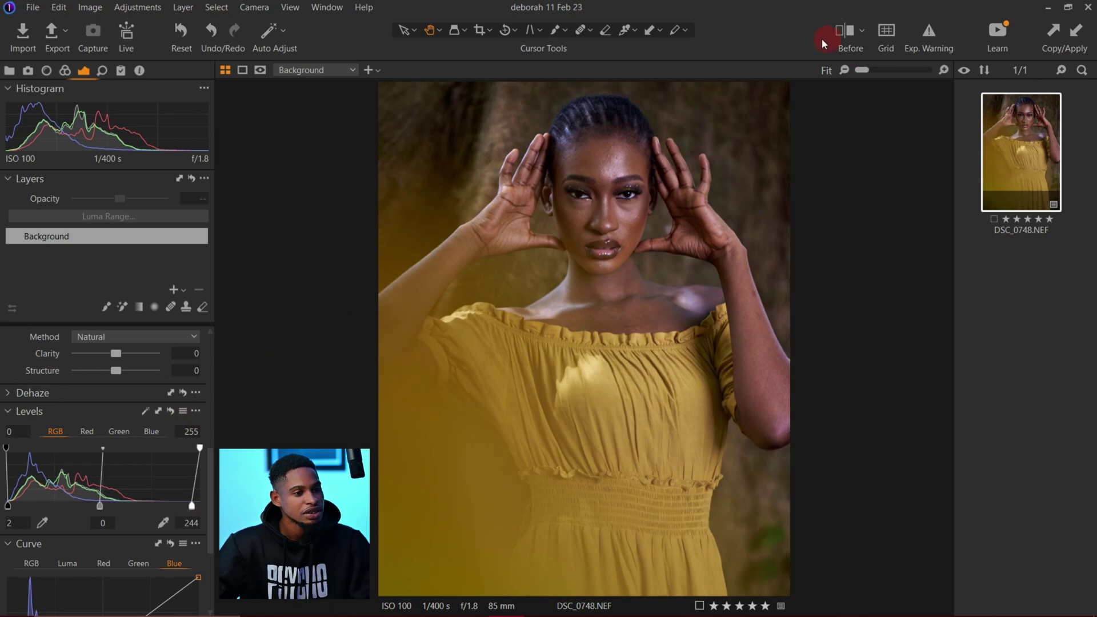
# Compare before/after with the split divider, inspect the face at 33%, then return to Fit.
pyautogui.click(846, 39)
pyautogui.moveTo(583, 336); pyautogui.dragTo(269, 350)
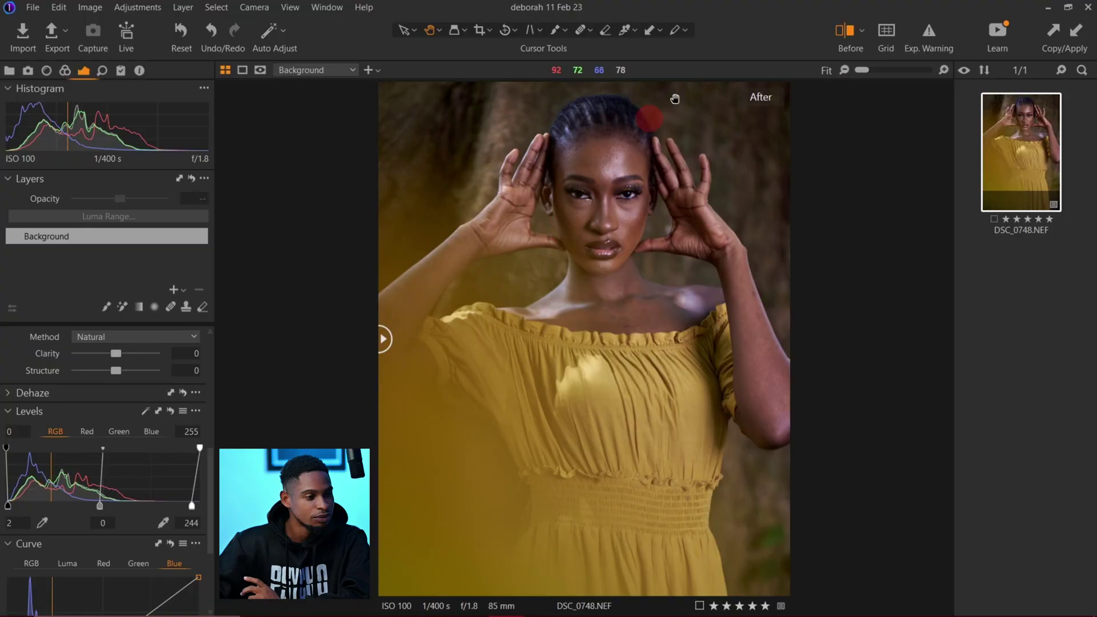
pyautogui.moveTo(855, 73); pyautogui.dragTo(869, 71)
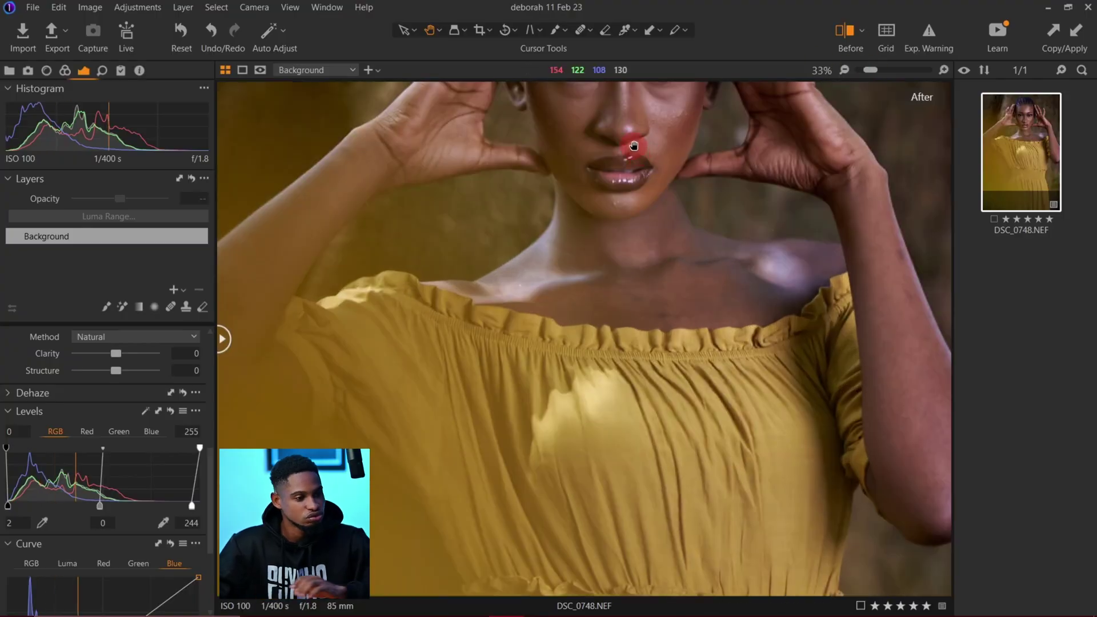
pyautogui.moveTo(635, 142); pyautogui.dragTo(597, 259)
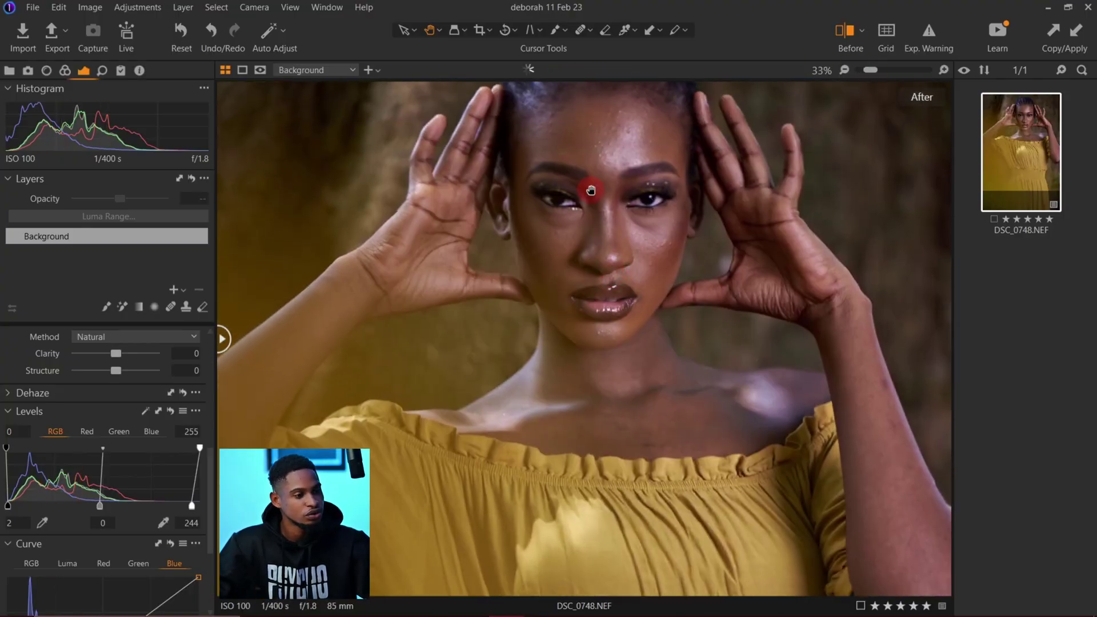
pyautogui.click(845, 69)
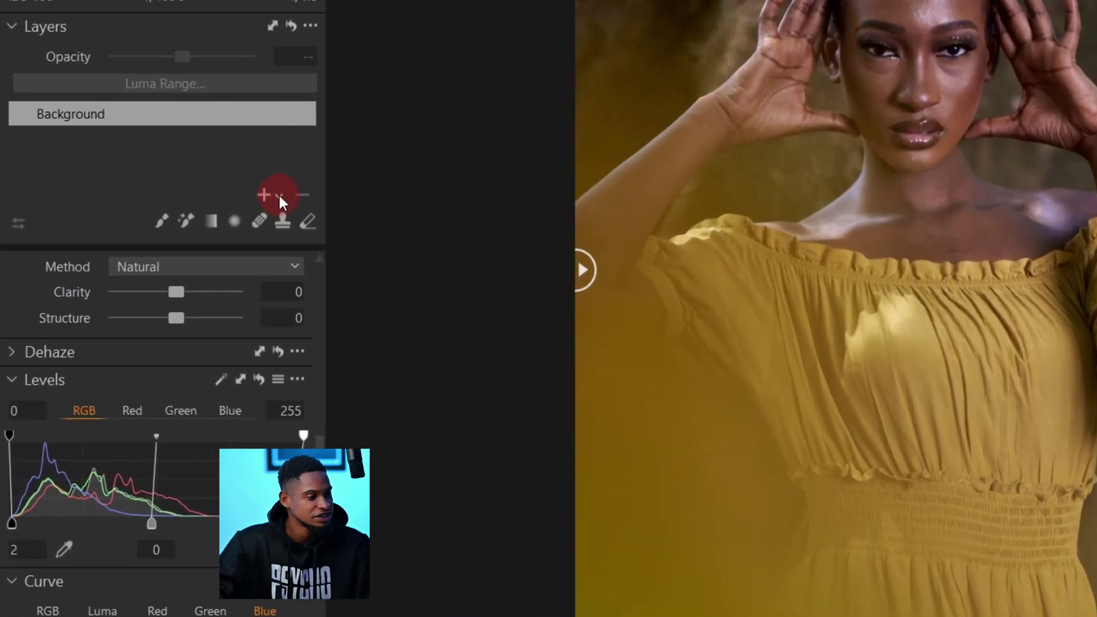
# Add a new adjustment layer and choose the Draw Mask brush.
pyautogui.click(184, 290)
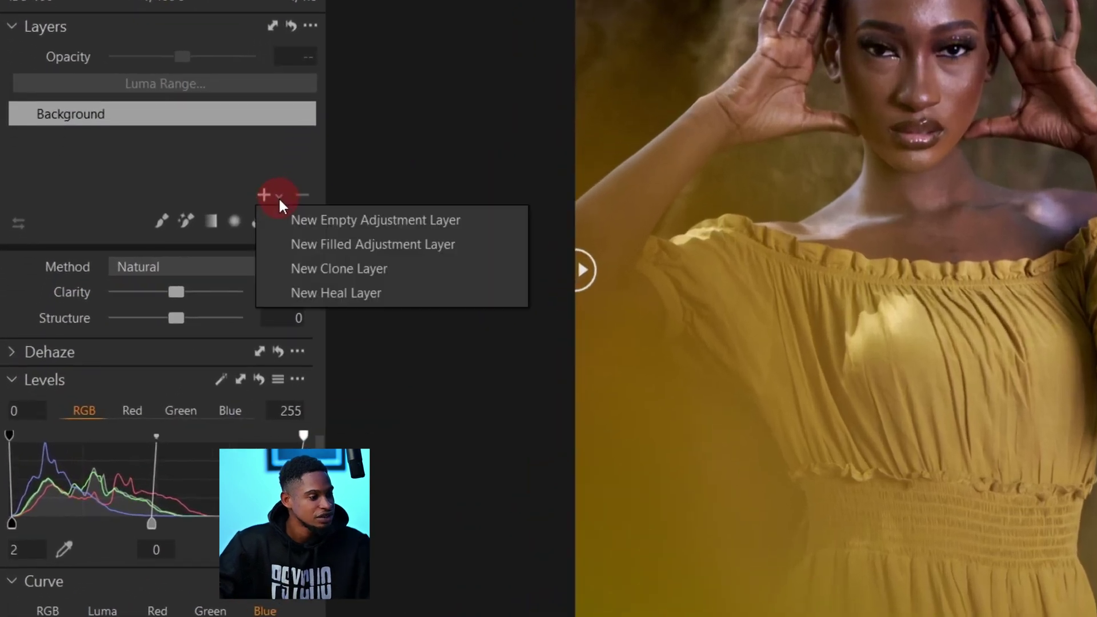
pyautogui.click(343, 221)
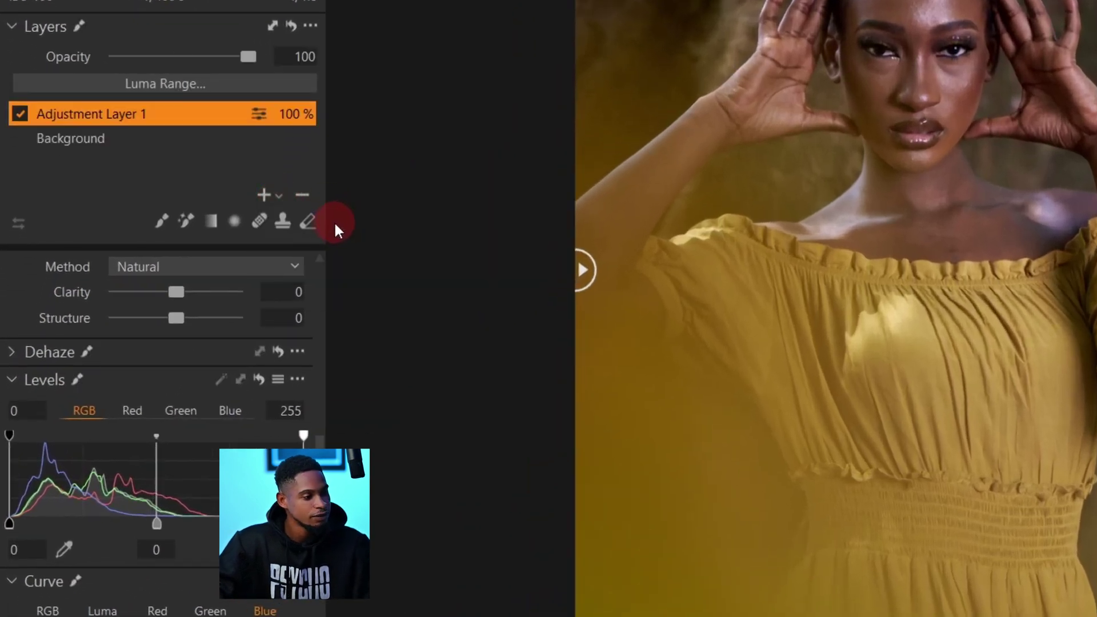
pyautogui.click(162, 222)
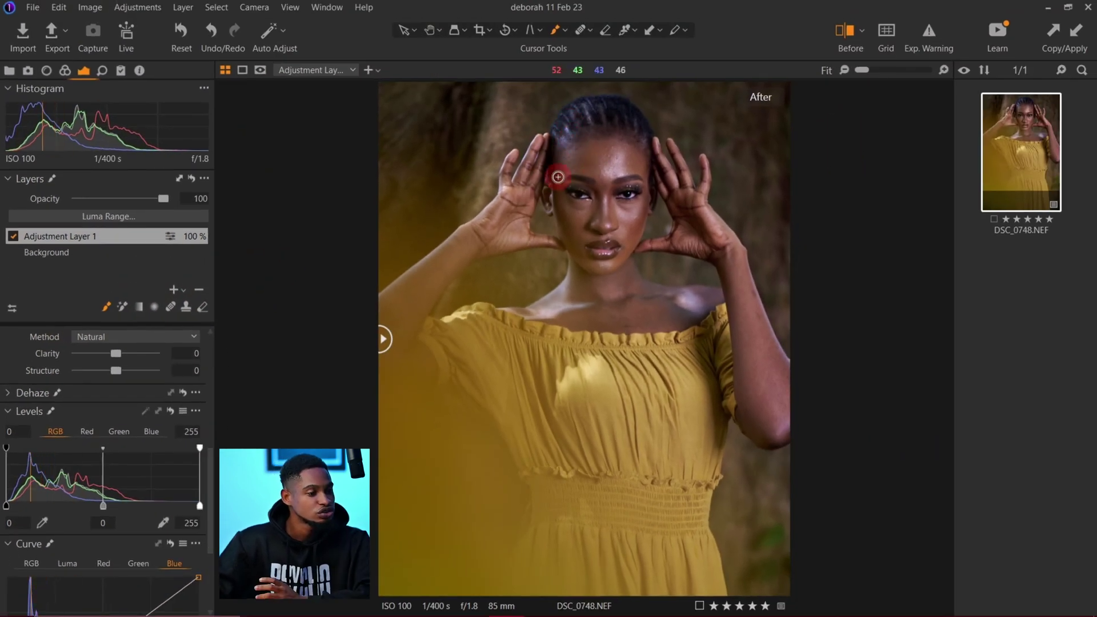
# Paint the mask over the forehead, temple, face, chin and neck.
pyautogui.click(569, 148)
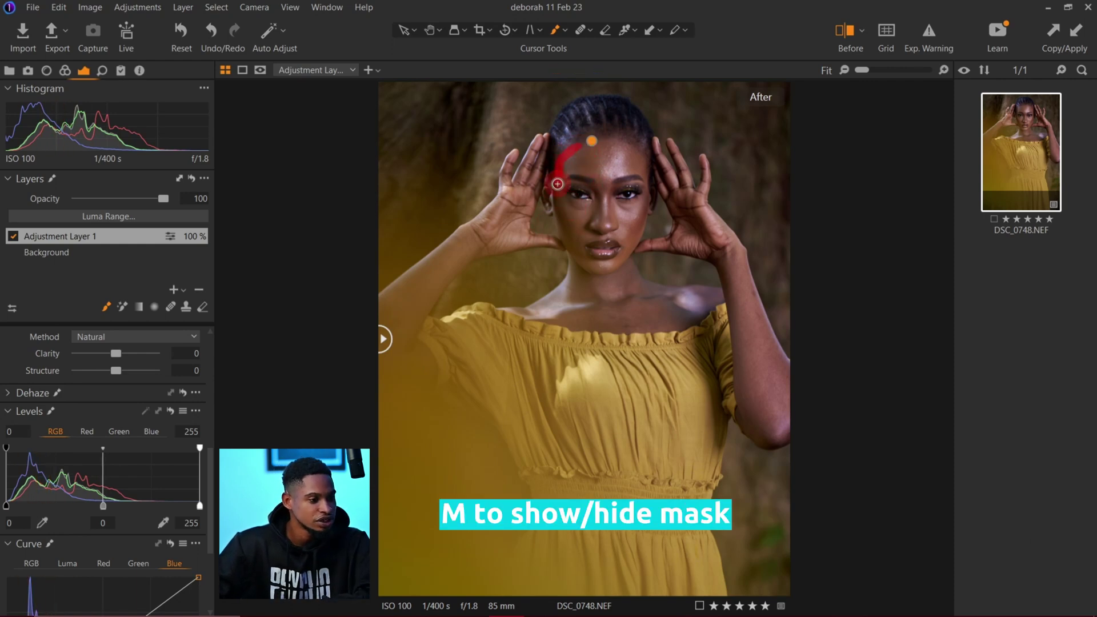
pyautogui.moveTo(557, 184); pyautogui.dragTo(559, 198)
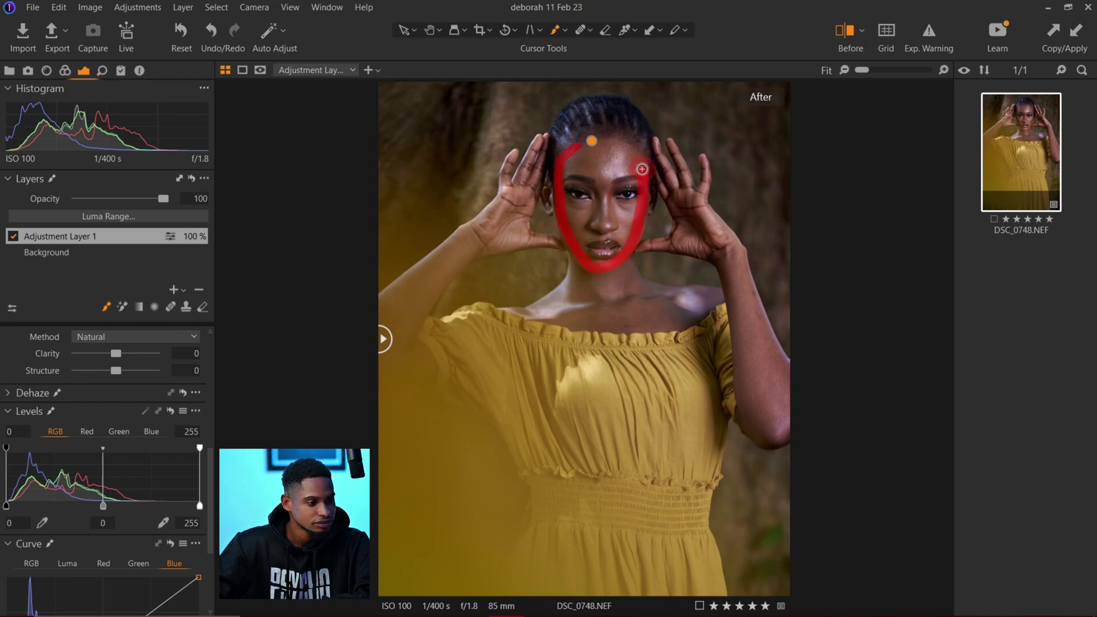
pyautogui.moveTo(602, 143)
pyautogui.mouseDown()
pyautogui.moveTo(597, 185)
pyautogui.moveTo(628, 219)
pyautogui.moveTo(573, 234)
pyautogui.moveTo(630, 271)
pyautogui.moveTo(539, 314)
pyautogui.moveTo(622, 280)
pyautogui.moveTo(660, 298)
pyautogui.moveTo(694, 295)
pyautogui.moveTo(745, 312)
pyautogui.moveTo(787, 377)
pyautogui.moveTo(745, 366)
pyautogui.moveTo(714, 219)
pyautogui.moveTo(743, 255)
pyautogui.mouseUp()
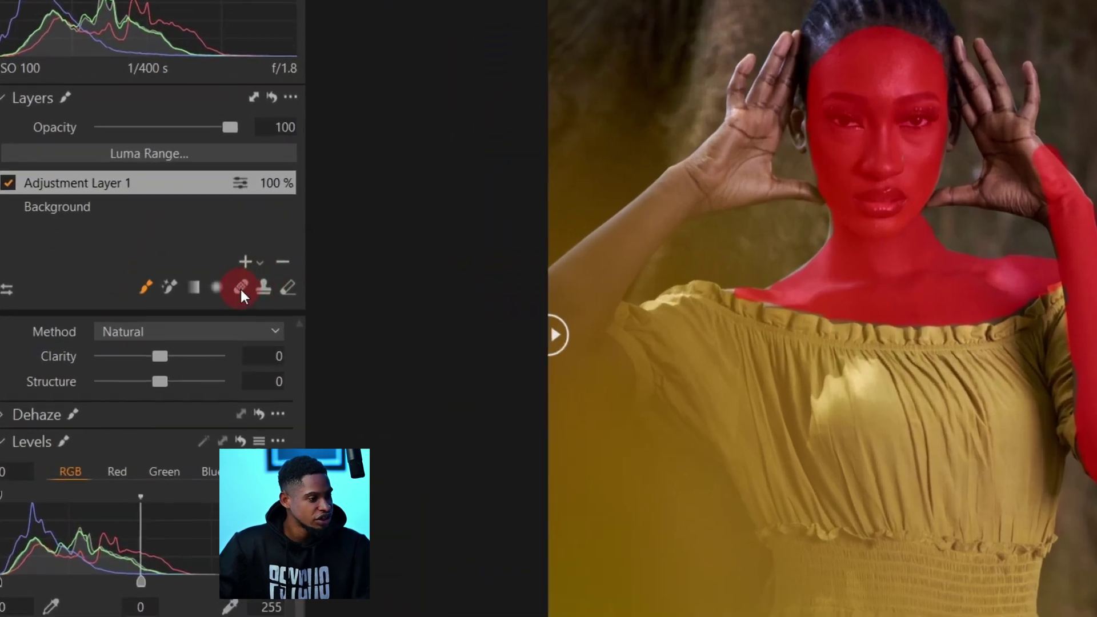
# Erase stray parts of the skin mask with the eraser brush.
pyautogui.click(288, 288)
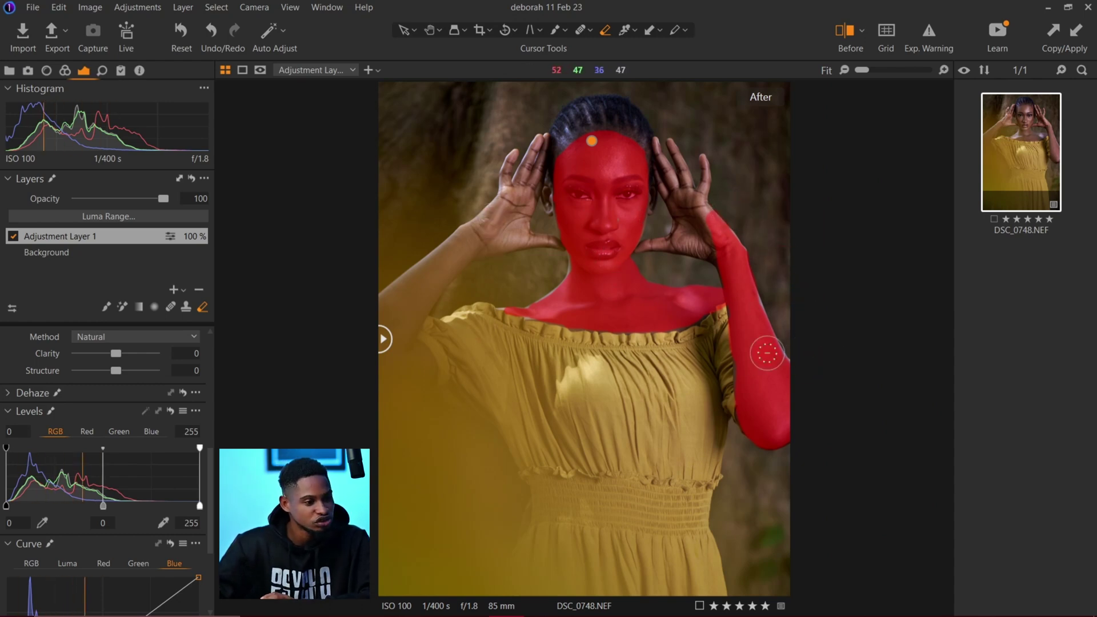
pyautogui.moveTo(457, 241); pyautogui.dragTo(495, 242)
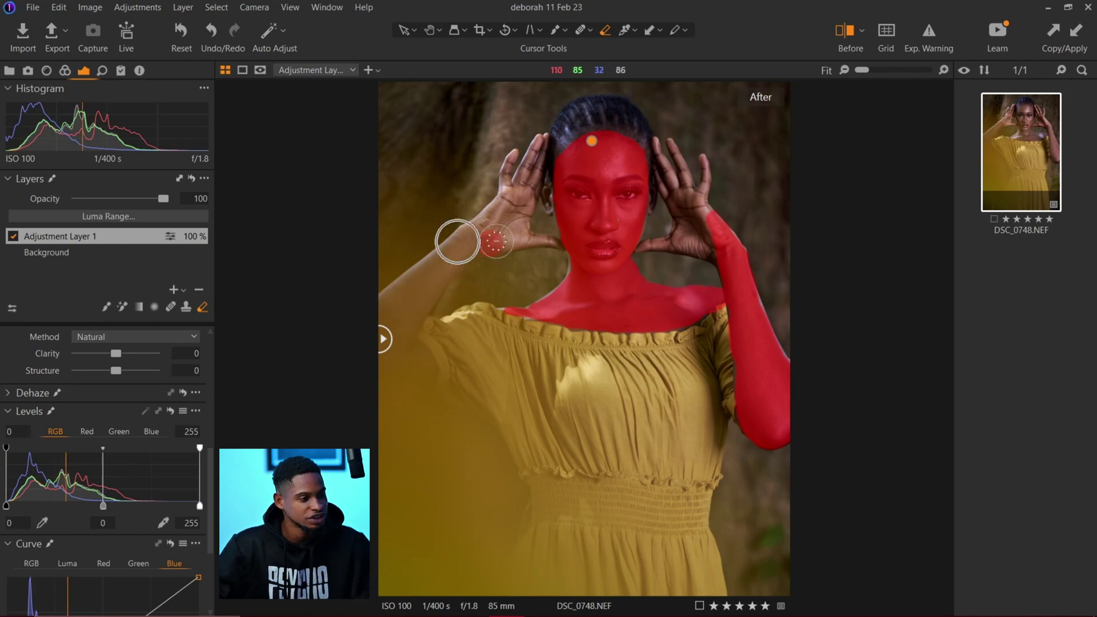
pyautogui.click(152, 260)
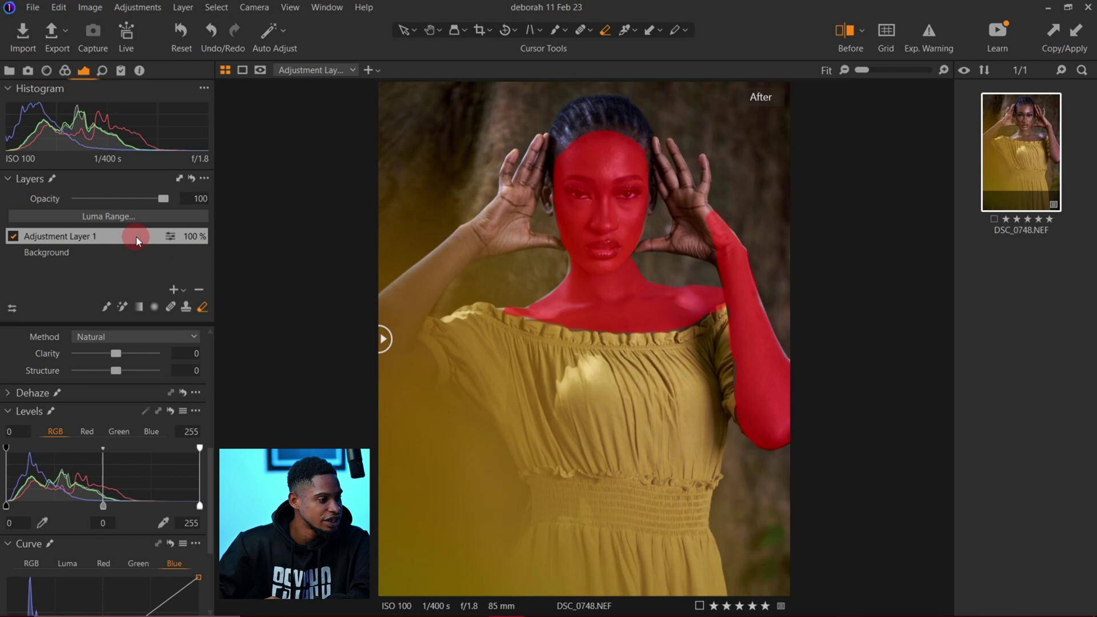
# Refine Adjustment Layer 1's mask at radius 73, hide its red overlay, and show the Color tools.
pyautogui.rightClick(136, 236)
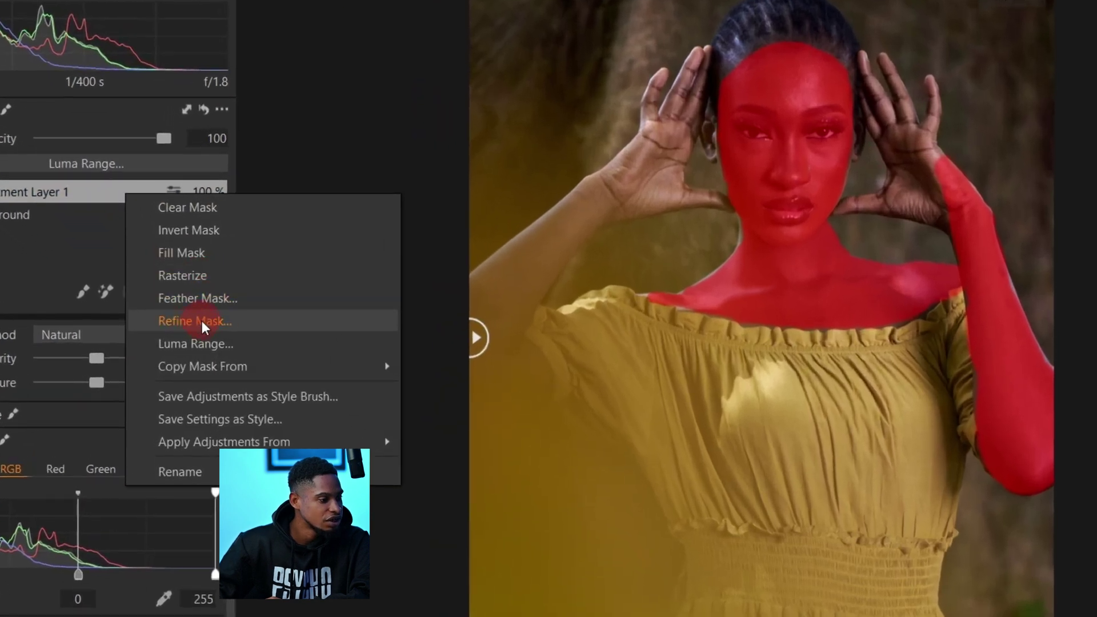
pyautogui.click(201, 323)
pyautogui.click(743, 342)
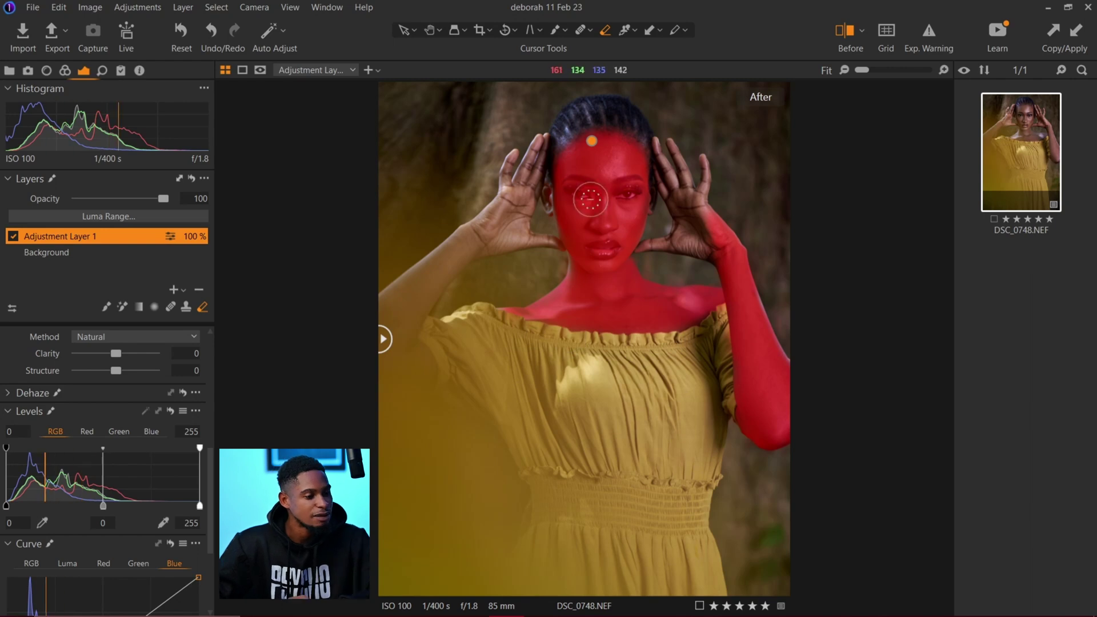
pyautogui.press('m')
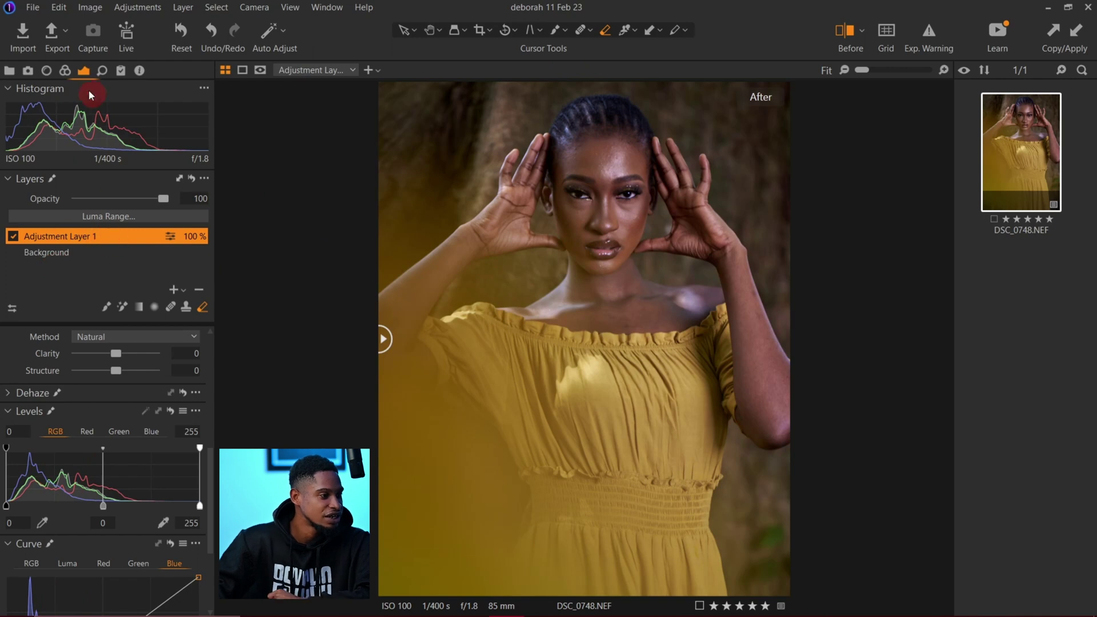
pyautogui.click(65, 71)
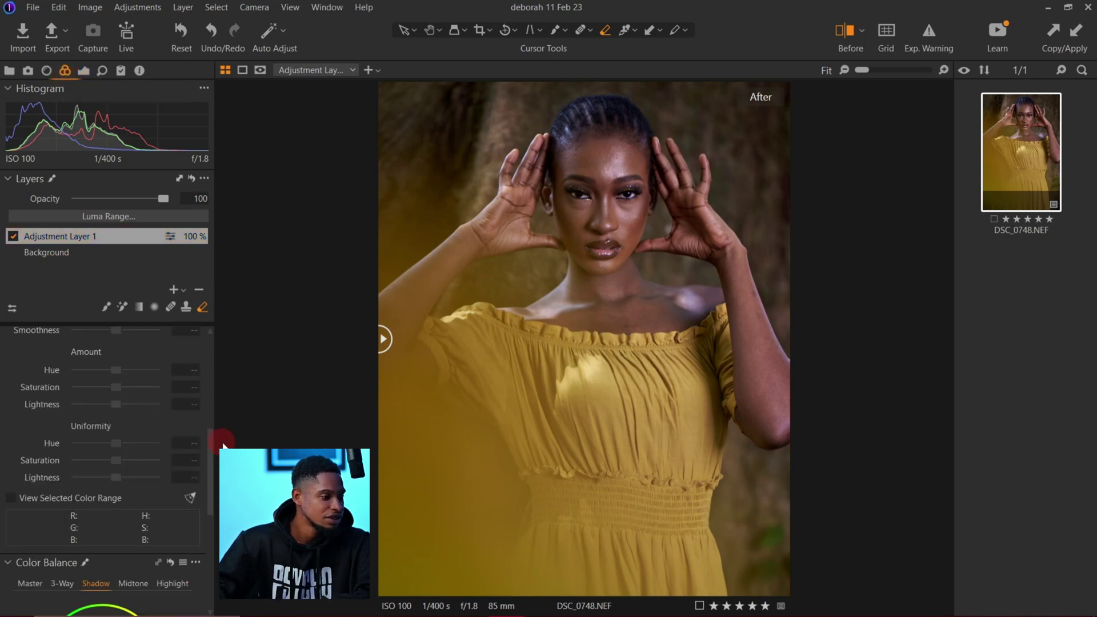
# Select the Color Editor's Skin Tone tab and its skin colour picker, then zoom to 33% on the face.
pyautogui.moveTo(210, 451); pyautogui.dragTo(208, 374)
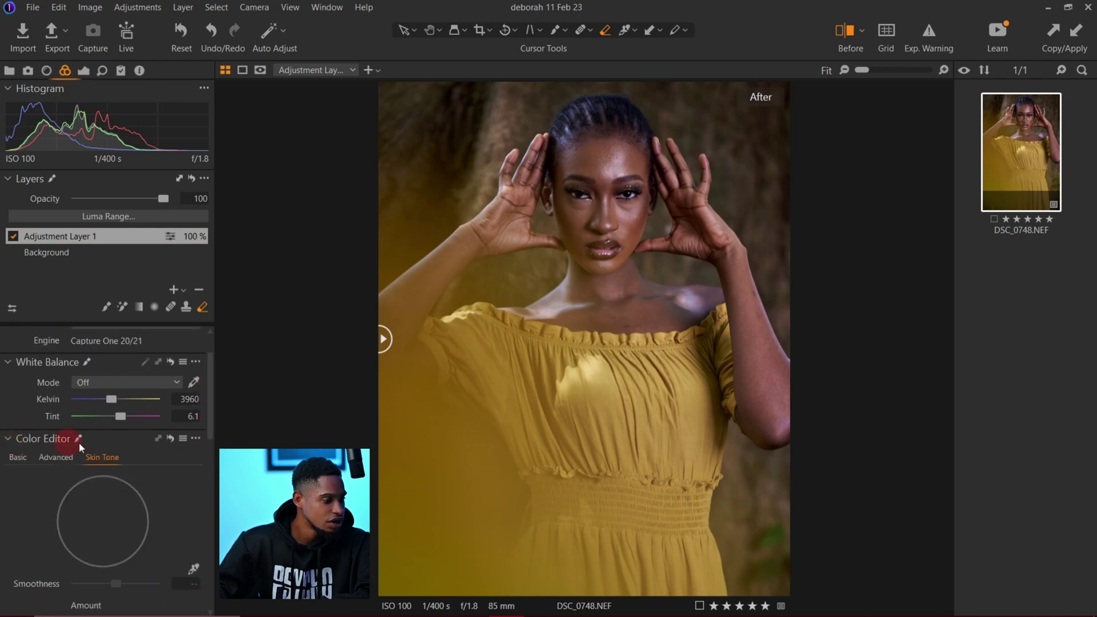
pyautogui.click(194, 417)
pyautogui.moveTo(208, 414); pyautogui.dragTo(206, 458)
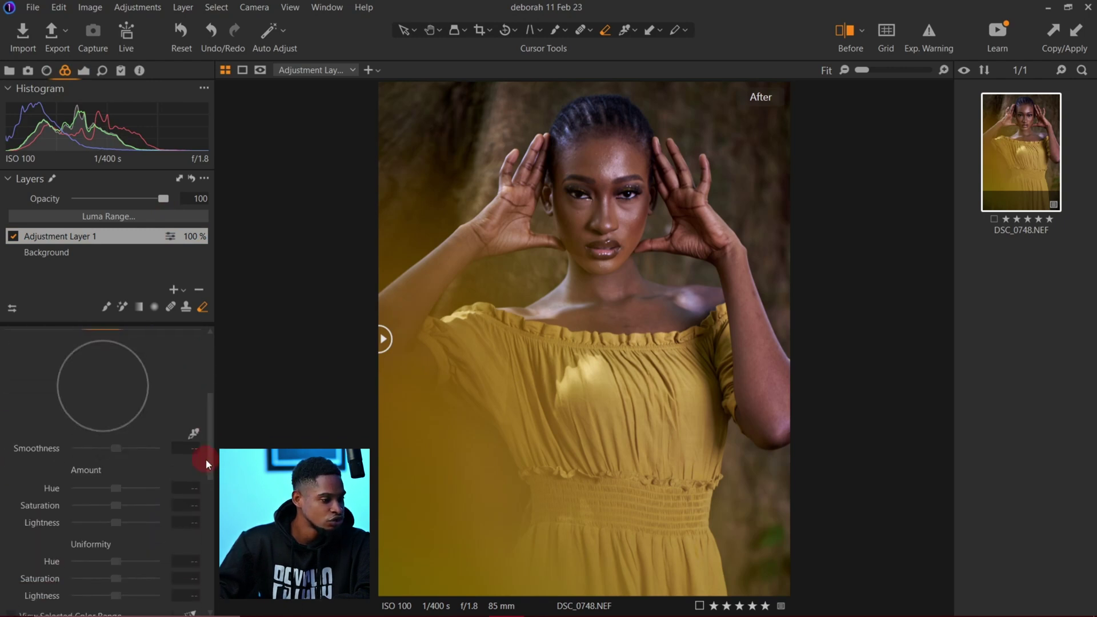
pyautogui.click(192, 432)
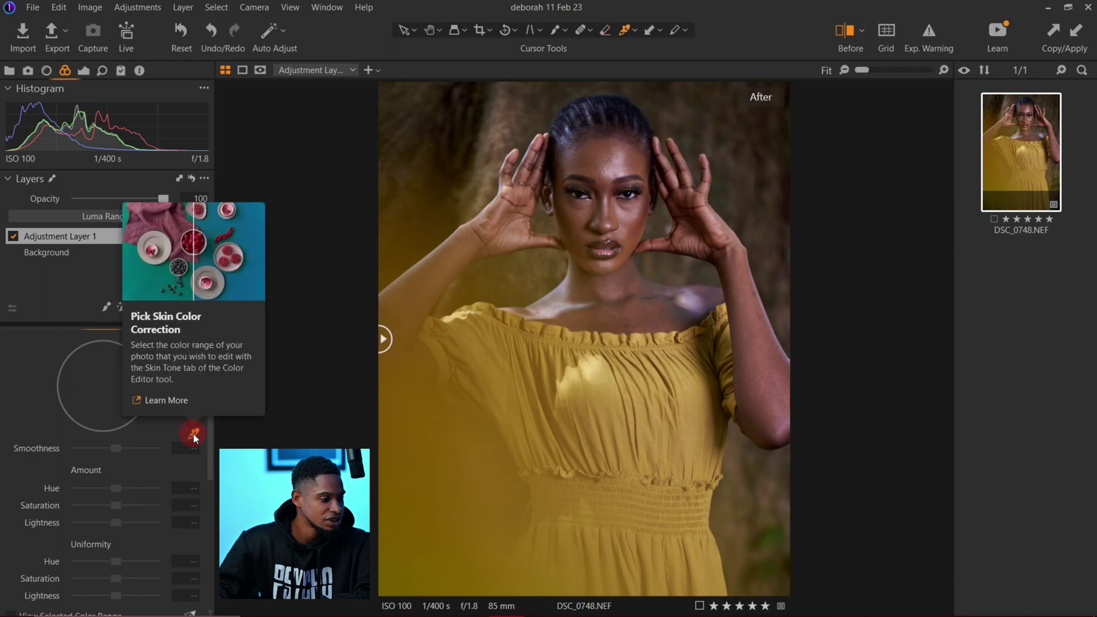
pyautogui.click(634, 155)
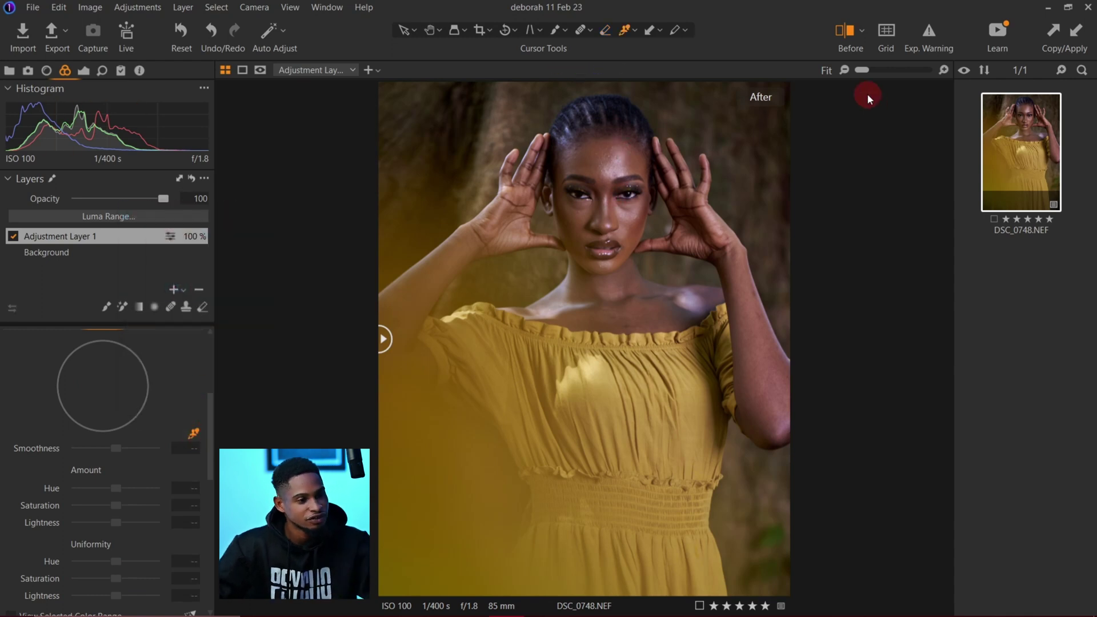
pyautogui.moveTo(861, 70); pyautogui.dragTo(868, 70)
pyautogui.moveTo(669, 230); pyautogui.dragTo(644, 313)
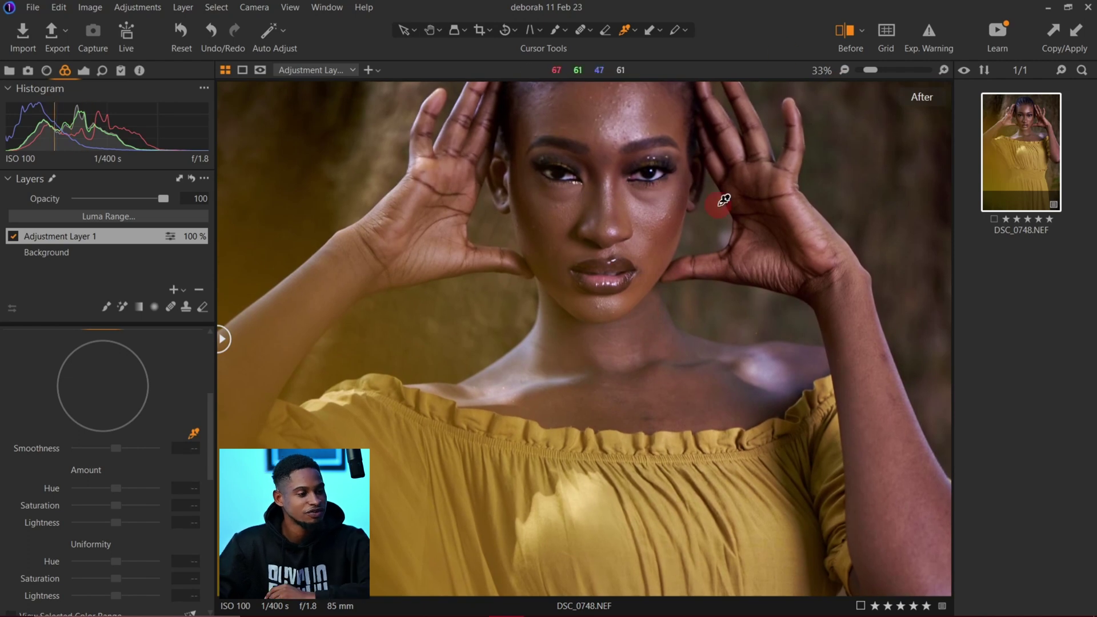
# Sample the neck skin for the Skin Tone range and preview that range on the face at Fit.
pyautogui.click(666, 370)
pyautogui.moveTo(666, 370); pyautogui.dragTo(661, 379)
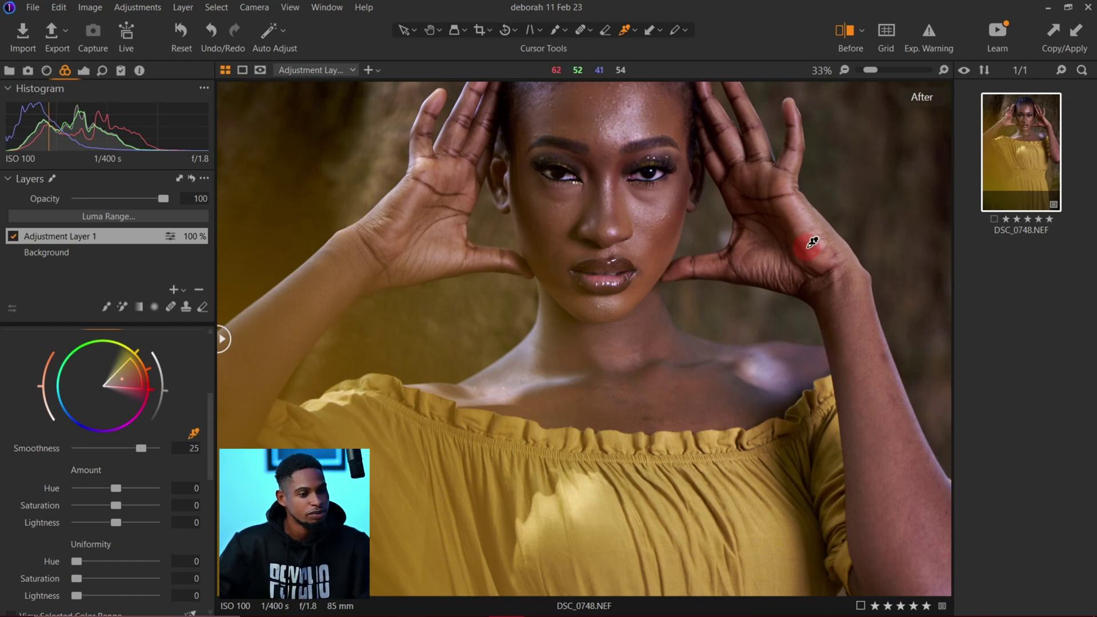
pyautogui.scroll(-4, 209, 433)
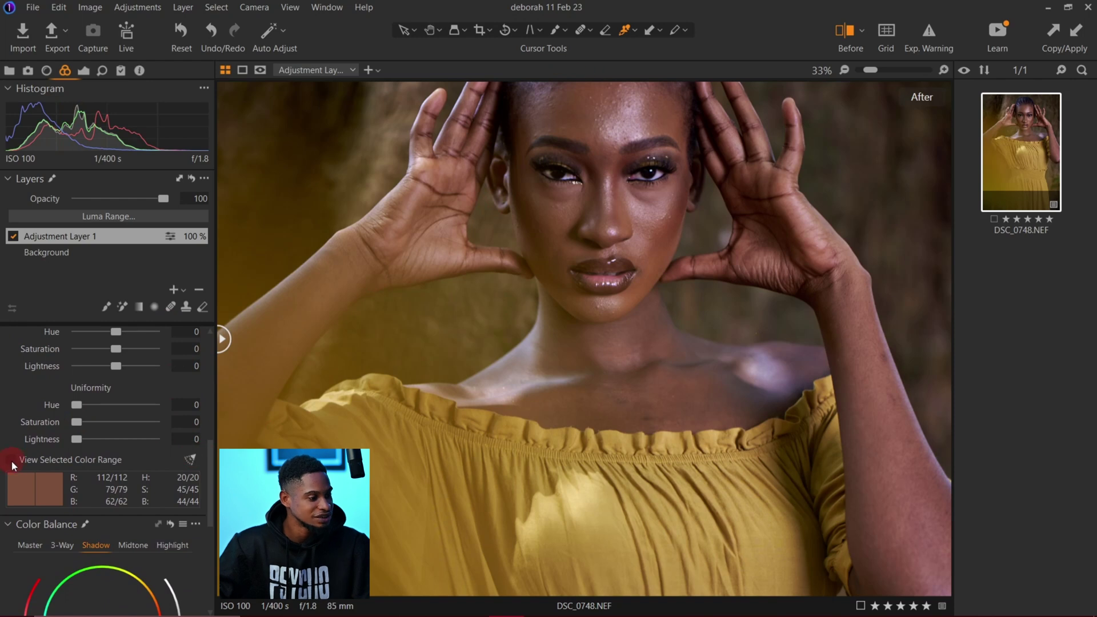
pyautogui.press('ctrl')
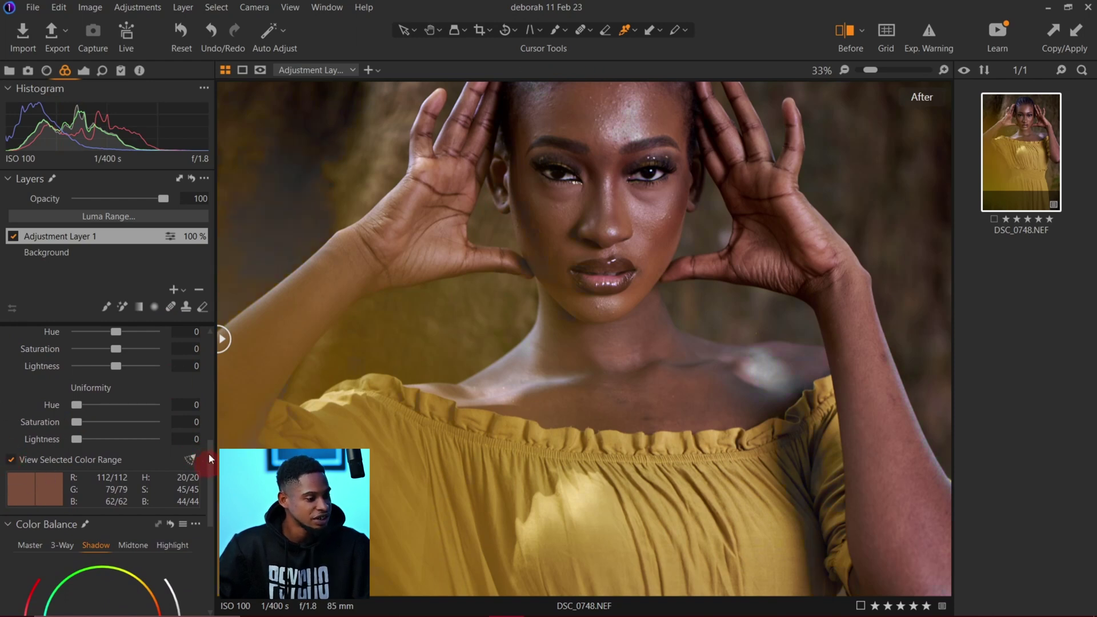
pyautogui.scroll(4, 208, 454)
pyautogui.moveTo(864, 69); pyautogui.dragTo(854, 69)
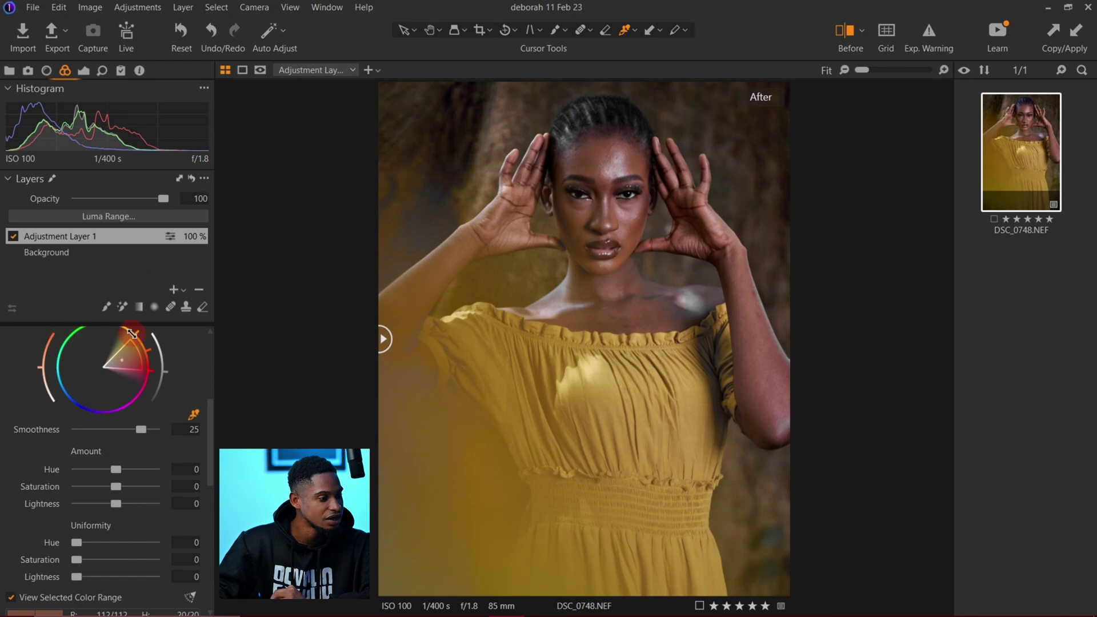
pyautogui.click(534, 205)
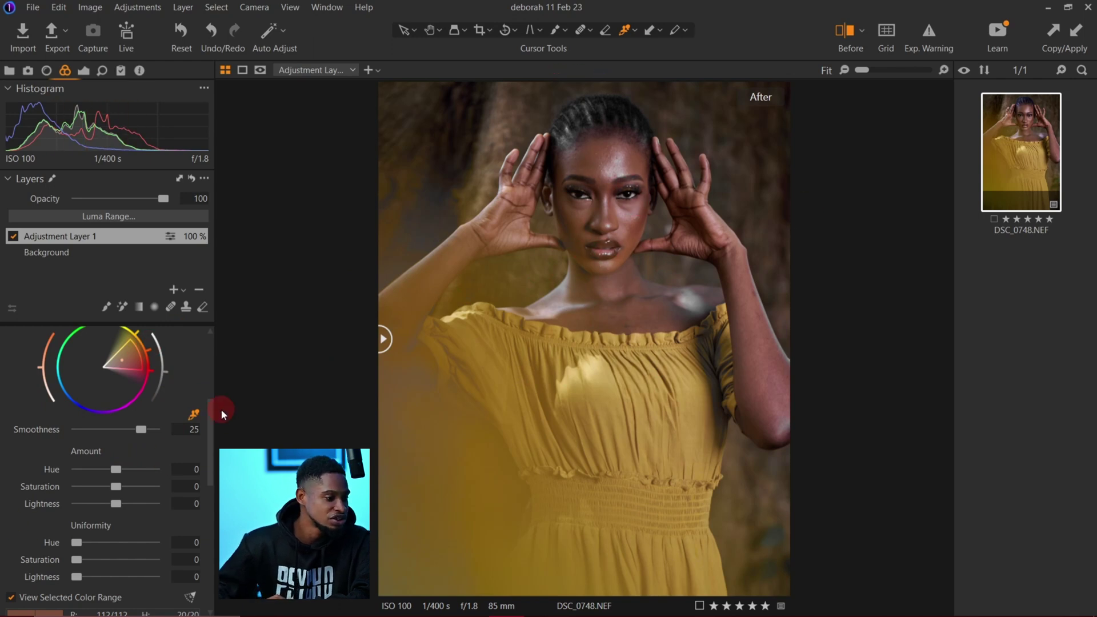
# Turn off the selected colour range preview and drop skin Amount Saturation to -30.
pyautogui.scroll(-2, 65, 467)
pyautogui.click(12, 510)
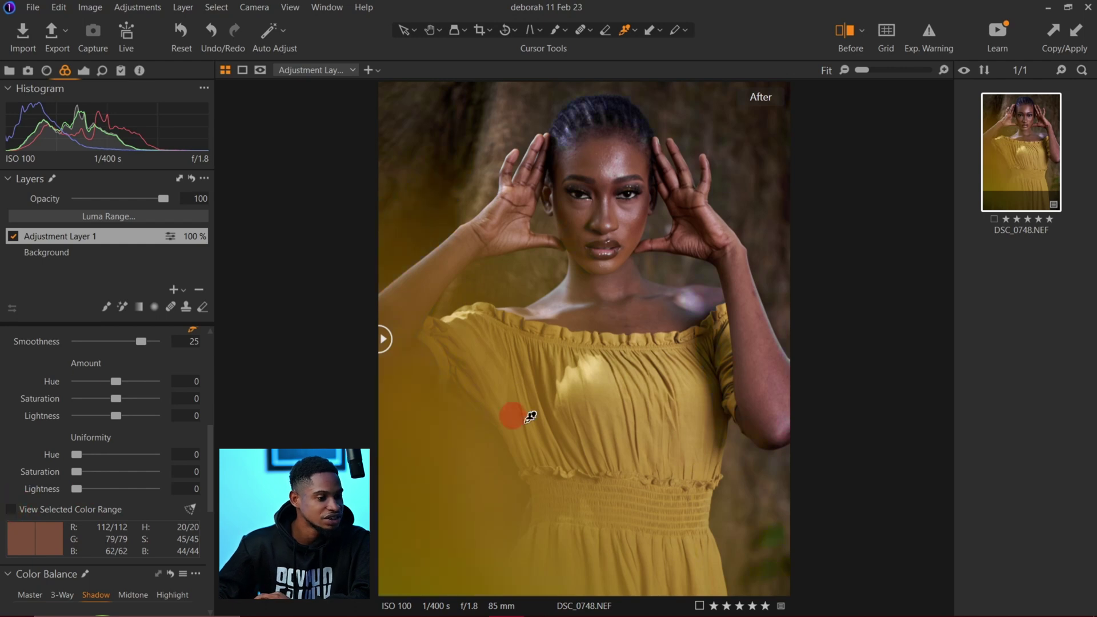
pyautogui.moveTo(206, 461); pyautogui.dragTo(212, 414)
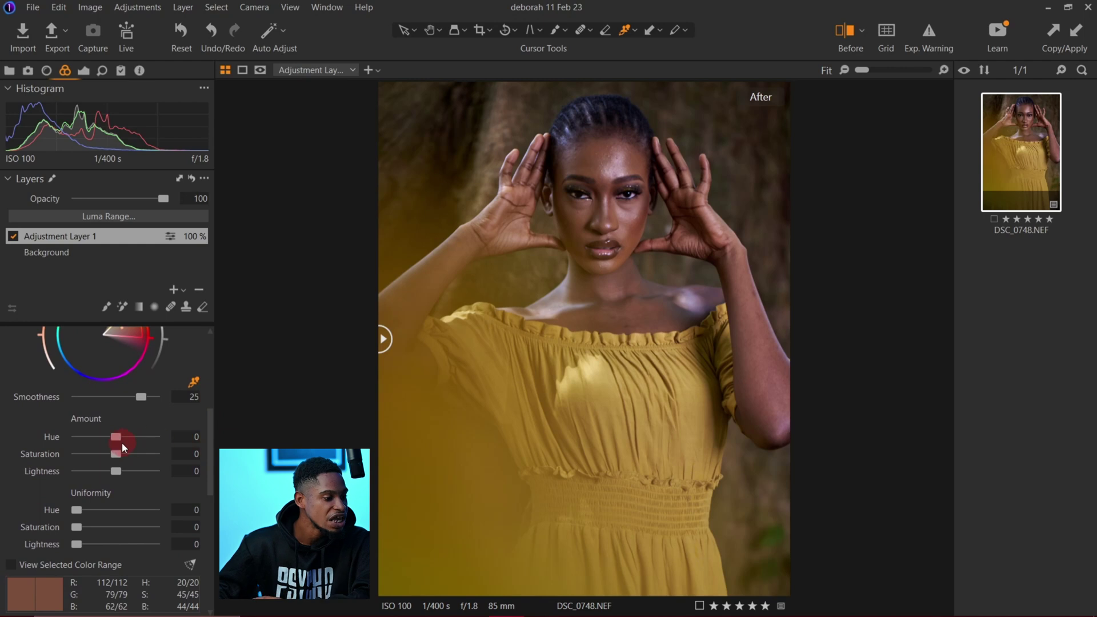
pyautogui.moveTo(119, 454); pyautogui.dragTo(26, 476)
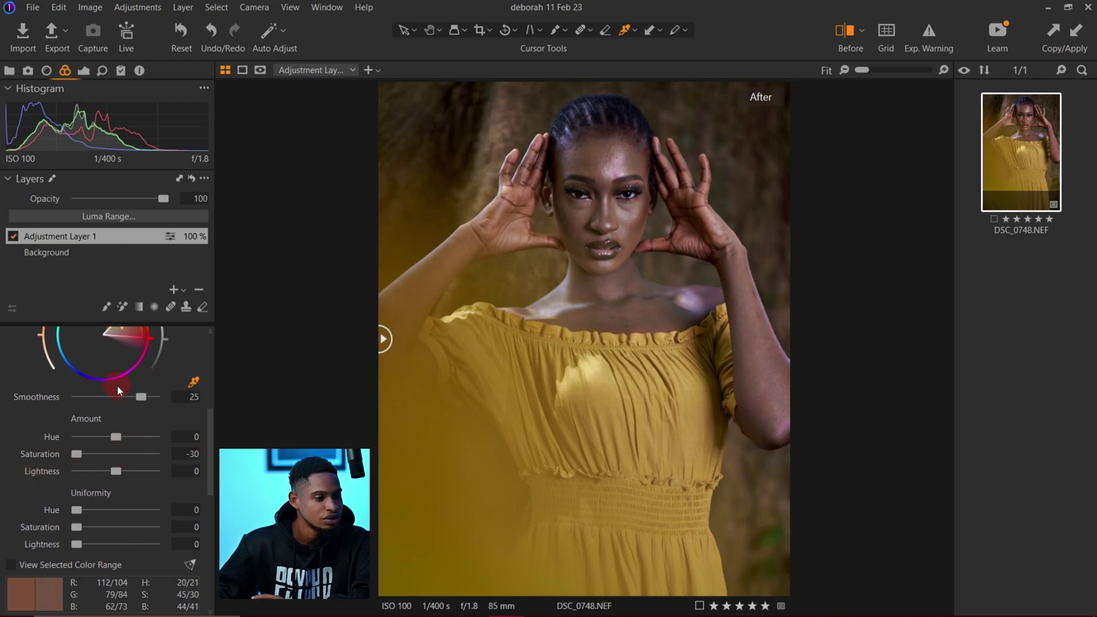
# Compare the face before/after at 33%, then reset skin Saturation to 0 and fit the photo.
pyautogui.click(863, 71)
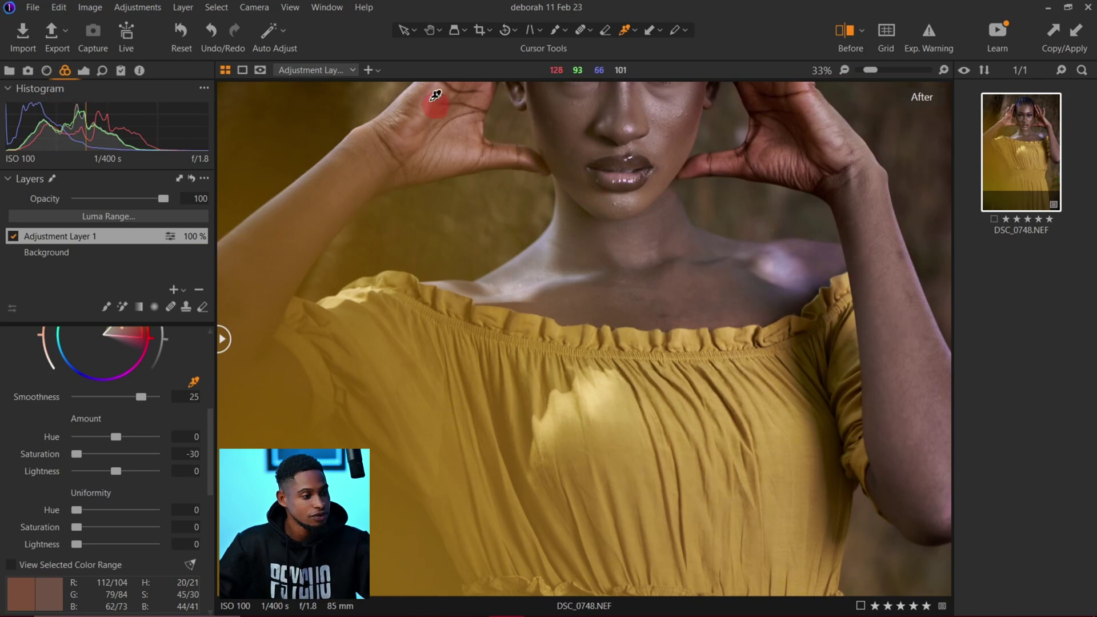
pyautogui.click(431, 31)
pyautogui.moveTo(625, 213); pyautogui.dragTo(617, 377)
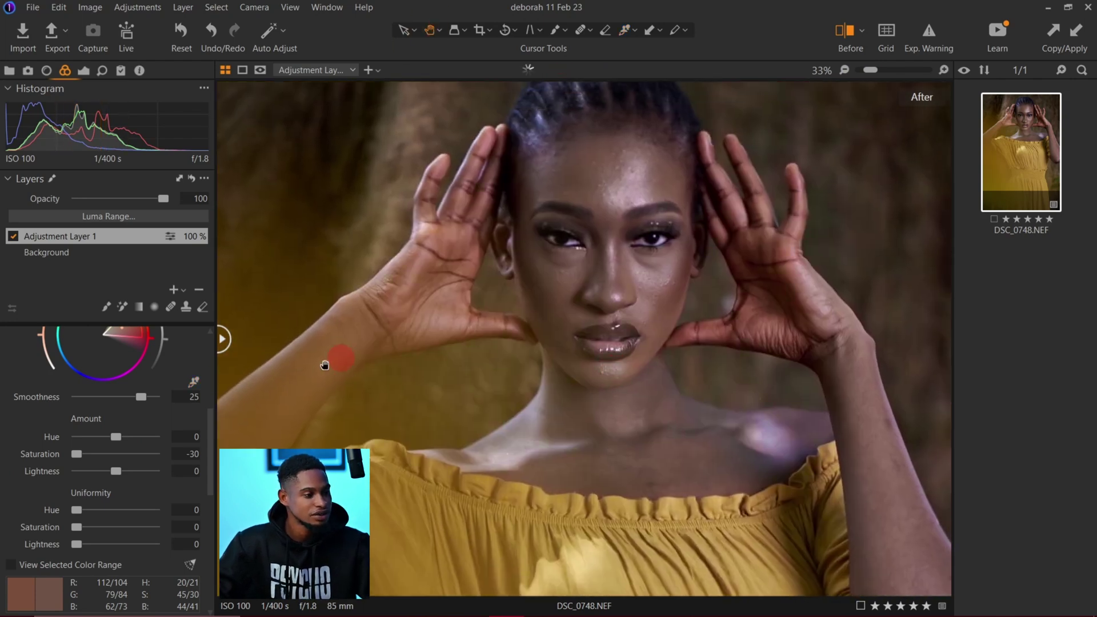
pyautogui.moveTo(232, 337)
pyautogui.mouseDown()
pyautogui.moveTo(950, 338)
pyautogui.moveTo(223, 339)
pyautogui.mouseUp()
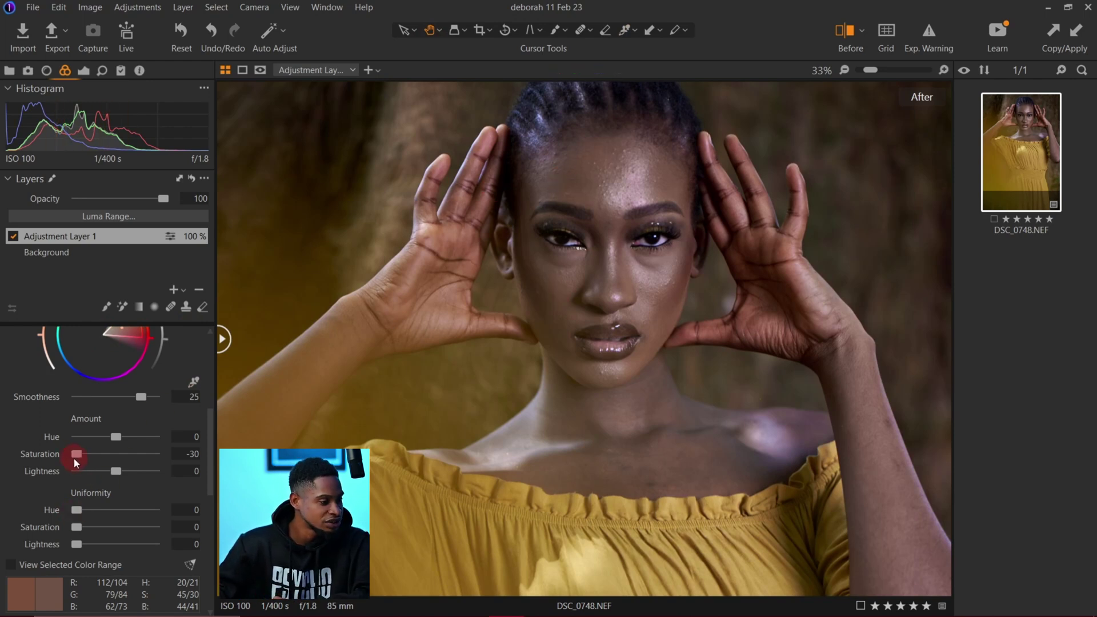
pyautogui.moveTo(74, 458); pyautogui.dragTo(116, 452)
pyautogui.click(561, 318)
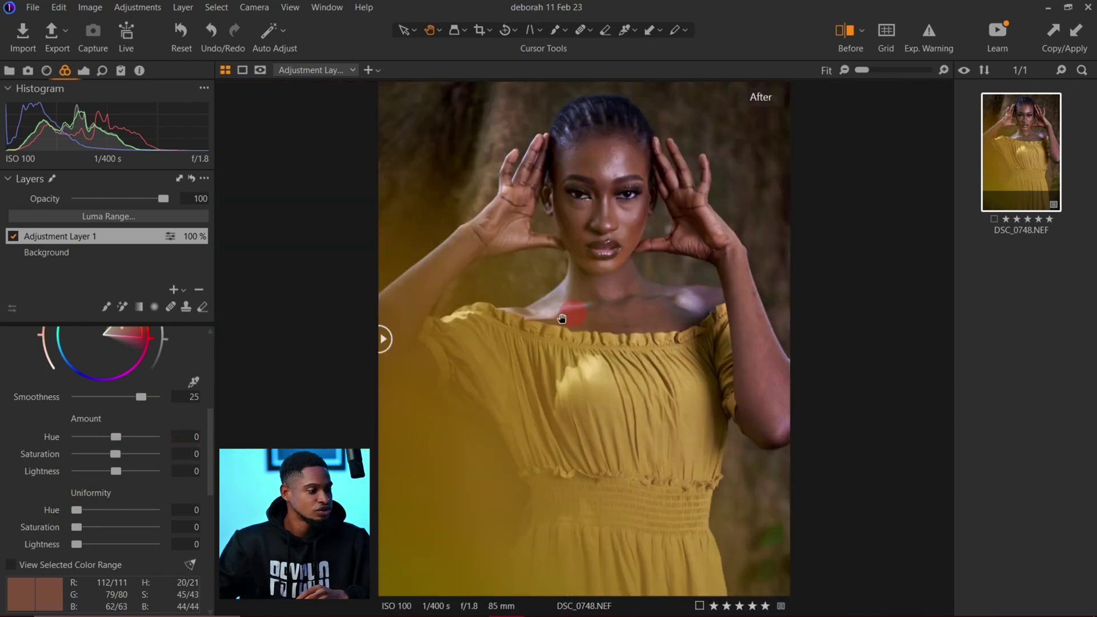
# Set the skin tone uniformity hue to 39 and uniformity saturation to 38.
pyautogui.click(77, 510)
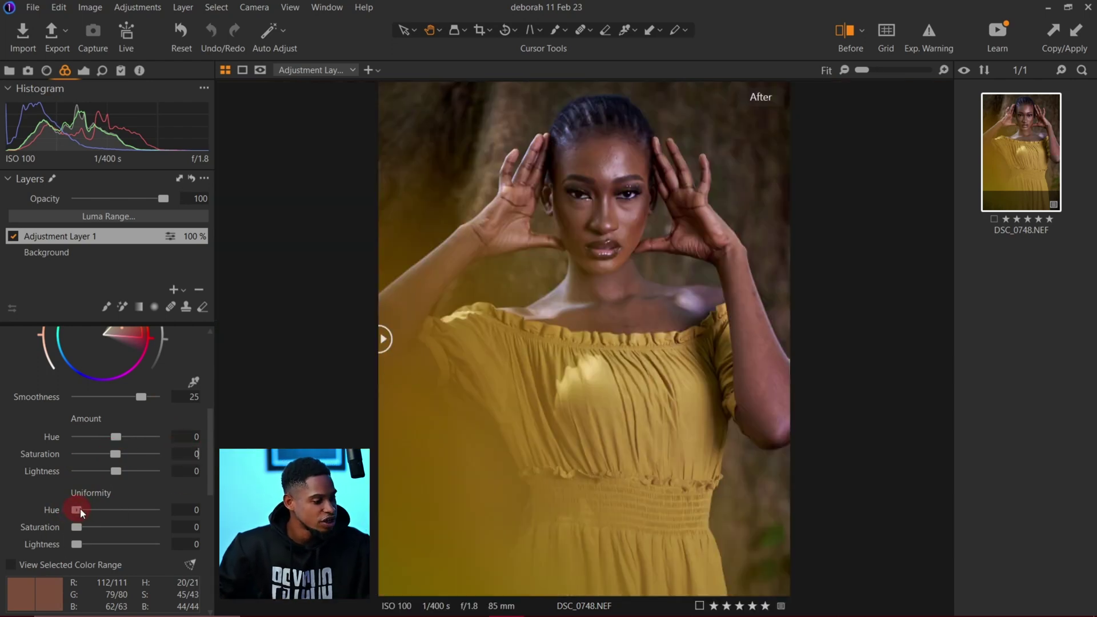
pyautogui.moveTo(101, 510)
pyautogui.mouseDown()
pyautogui.moveTo(87, 526)
pyautogui.moveTo(110, 520)
pyautogui.mouseUp()
pyautogui.click(80, 530)
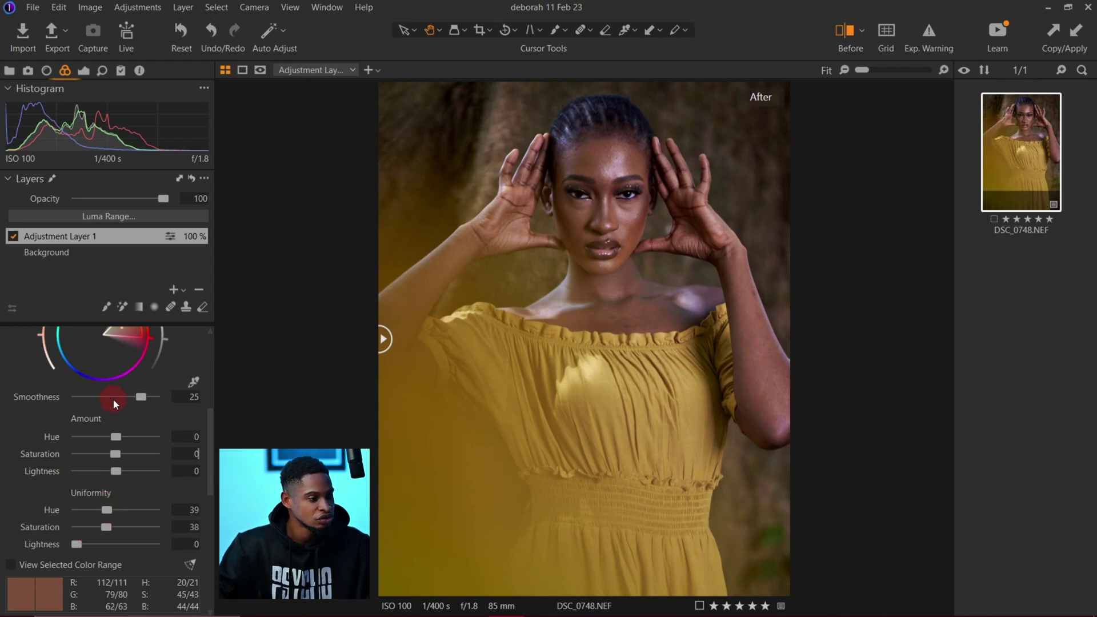
pyautogui.click(117, 443)
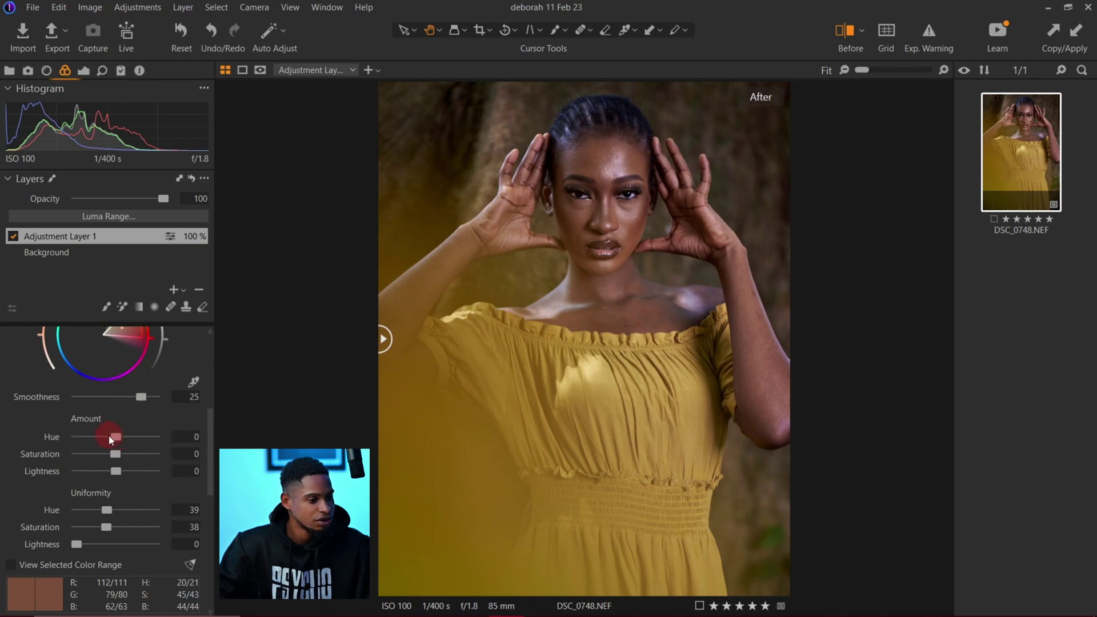
# Shift the skin hue amount to -0.8 and compare before/after with the divider.
pyautogui.moveTo(109, 435); pyautogui.dragTo(109, 437)
pyautogui.click(590, 224)
pyautogui.click(108, 438)
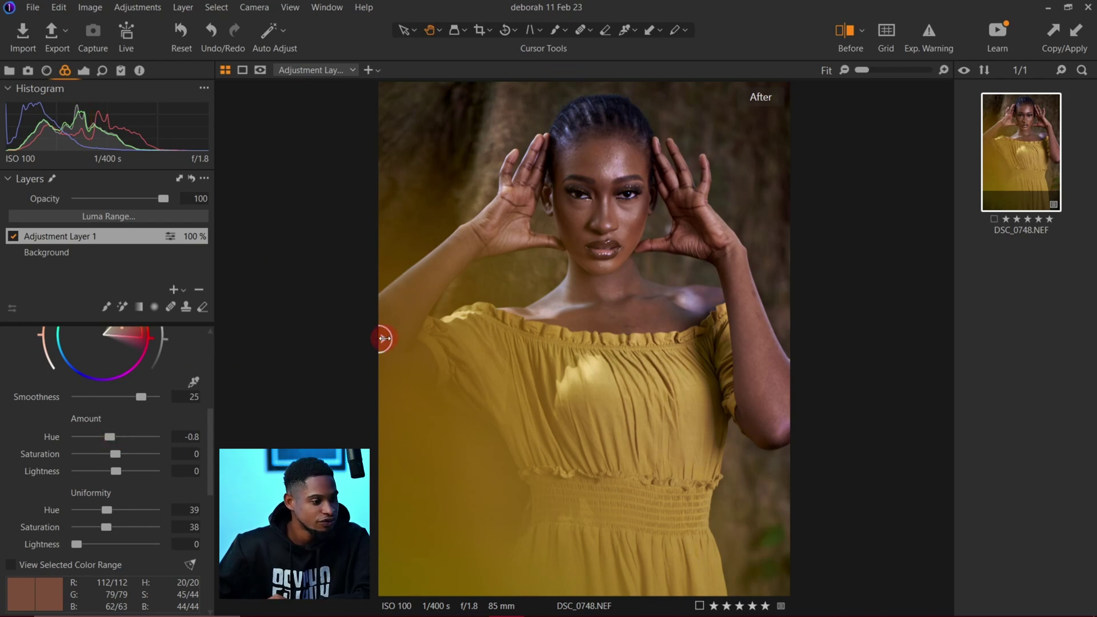
pyautogui.moveTo(383, 338)
pyautogui.mouseDown()
pyautogui.moveTo(862, 276)
pyautogui.moveTo(436, 306)
pyautogui.moveTo(382, 320)
pyautogui.mouseUp()
pyautogui.click(547, 158)
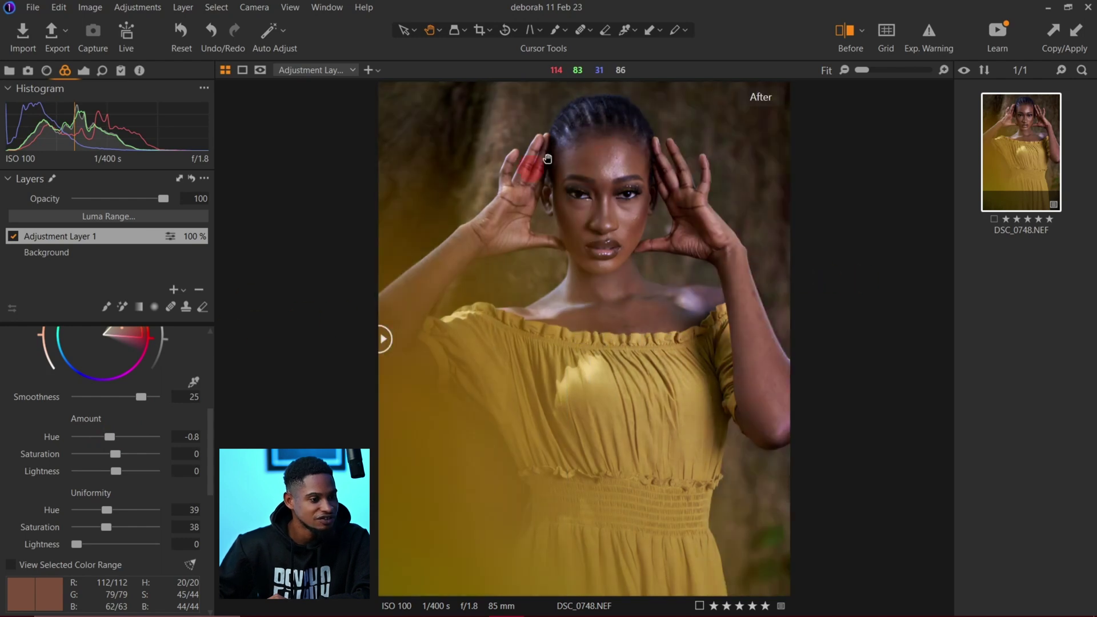
pyautogui.click(14, 236)
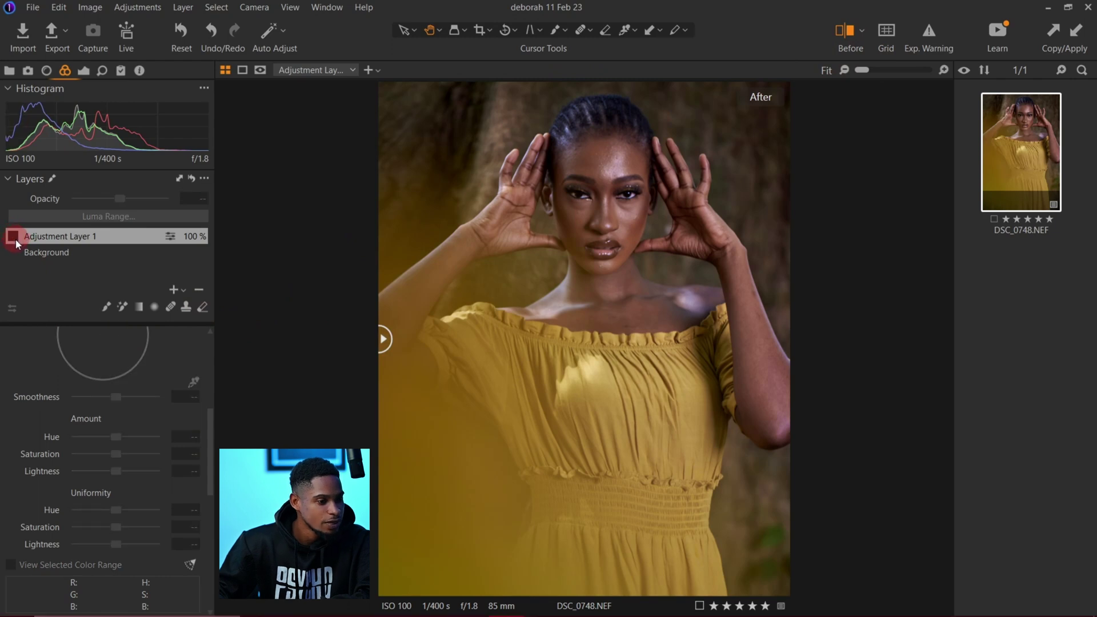
pyautogui.click(15, 238)
pyautogui.click(12, 237)
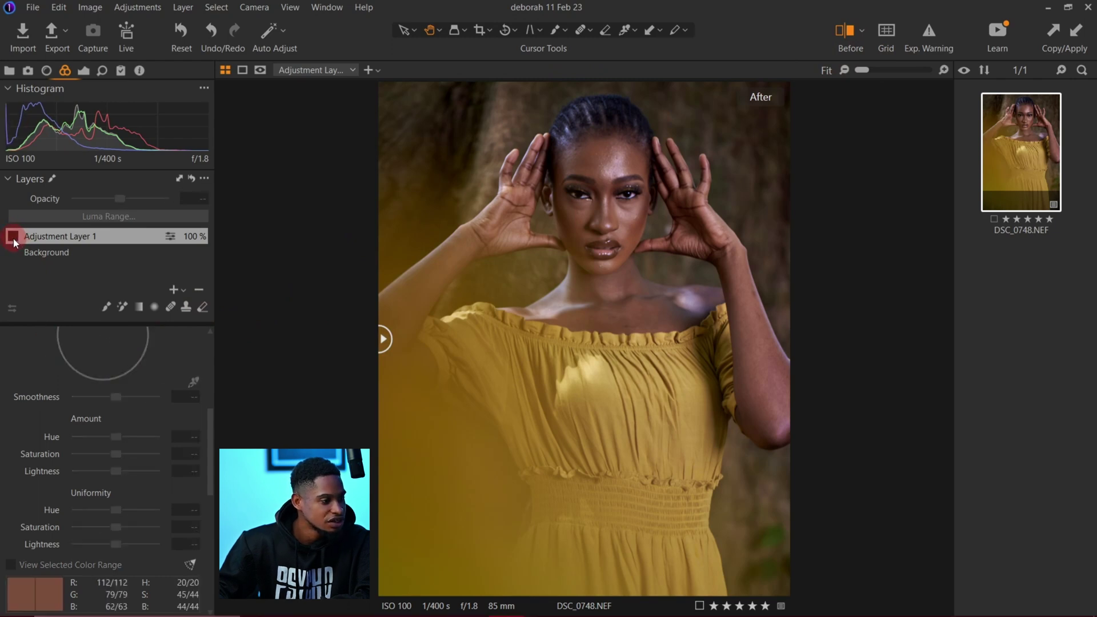
pyautogui.click(14, 239)
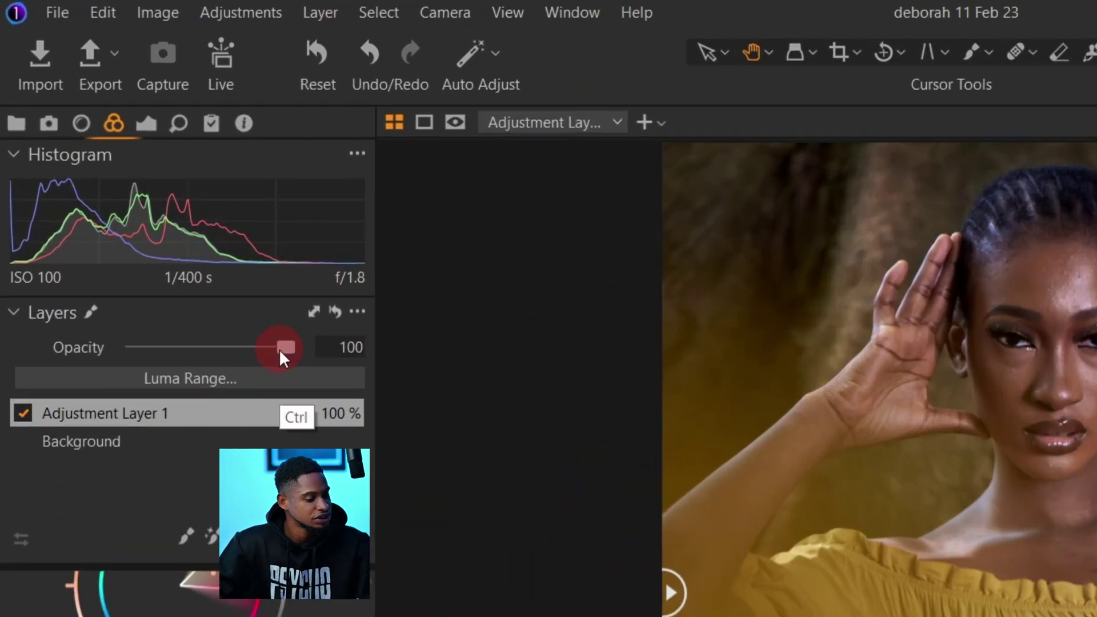
pyautogui.keyDown('ctrl'); pyautogui.click(279, 351); pyautogui.keyUp('ctrl')
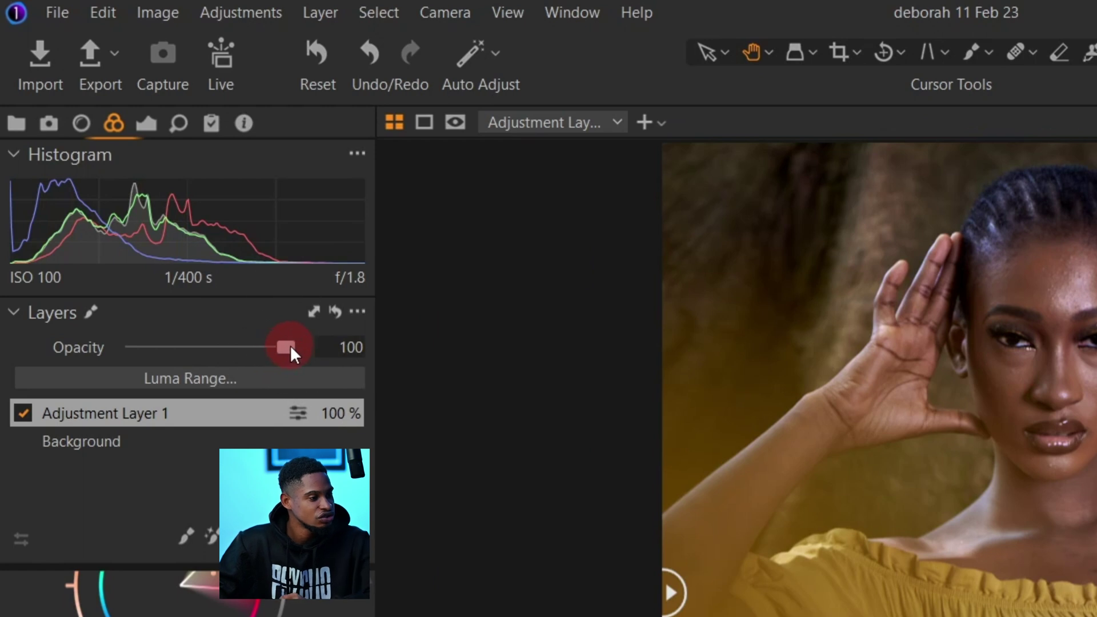
pyautogui.moveTo(291, 348); pyautogui.dragTo(250, 352)
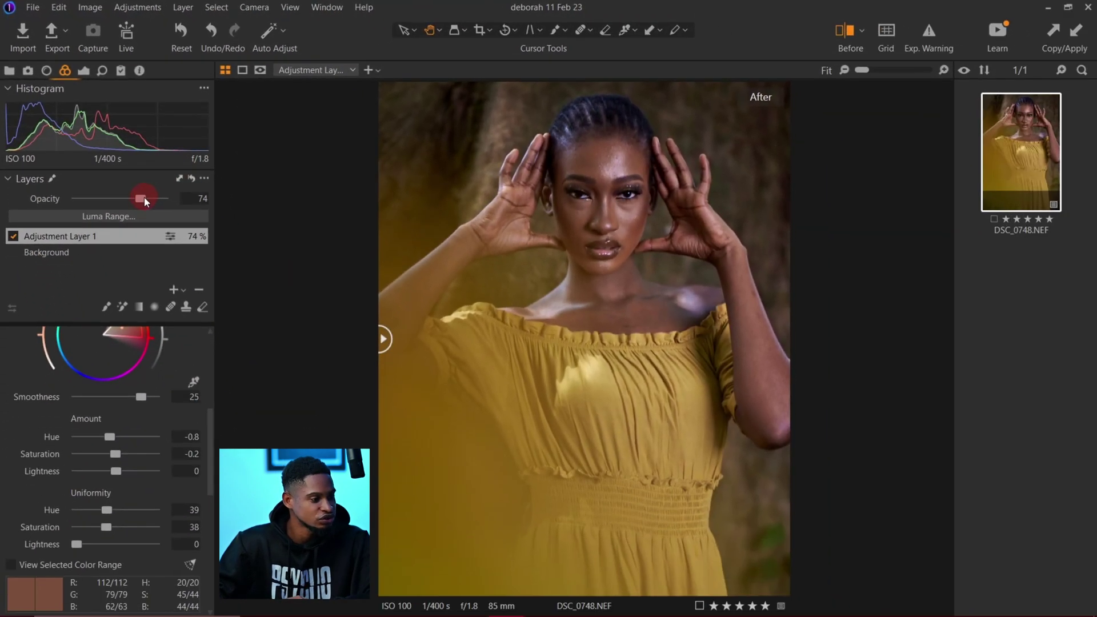
pyautogui.moveTo(144, 197); pyautogui.dragTo(204, 196)
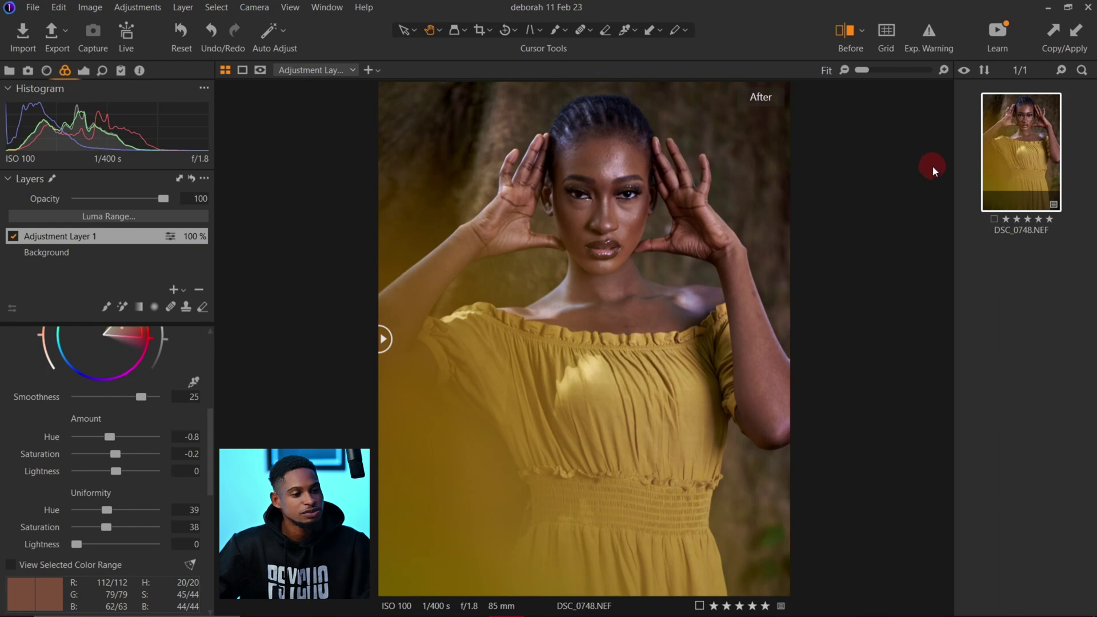
# Edit the portrait in Adobe Photoshop 2022 as an uncompressed 16-bit TIFF variant, Adobe RGB (1998), 300 px/in.
pyautogui.rightClick(1012, 155)
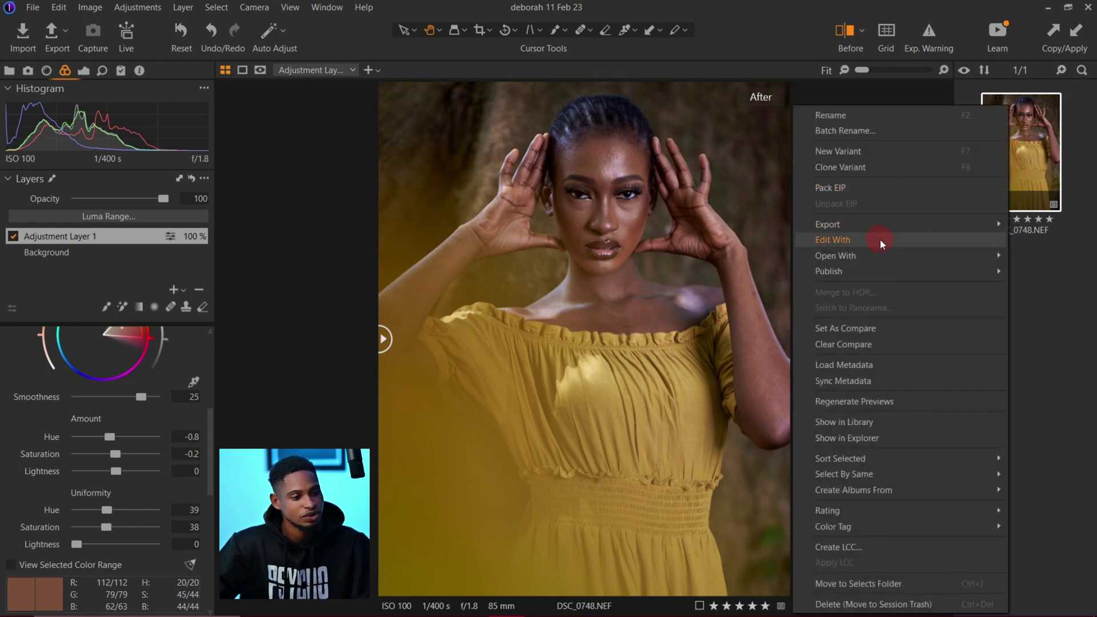
pyautogui.moveTo(880, 239)
pyautogui.click(739, 240)
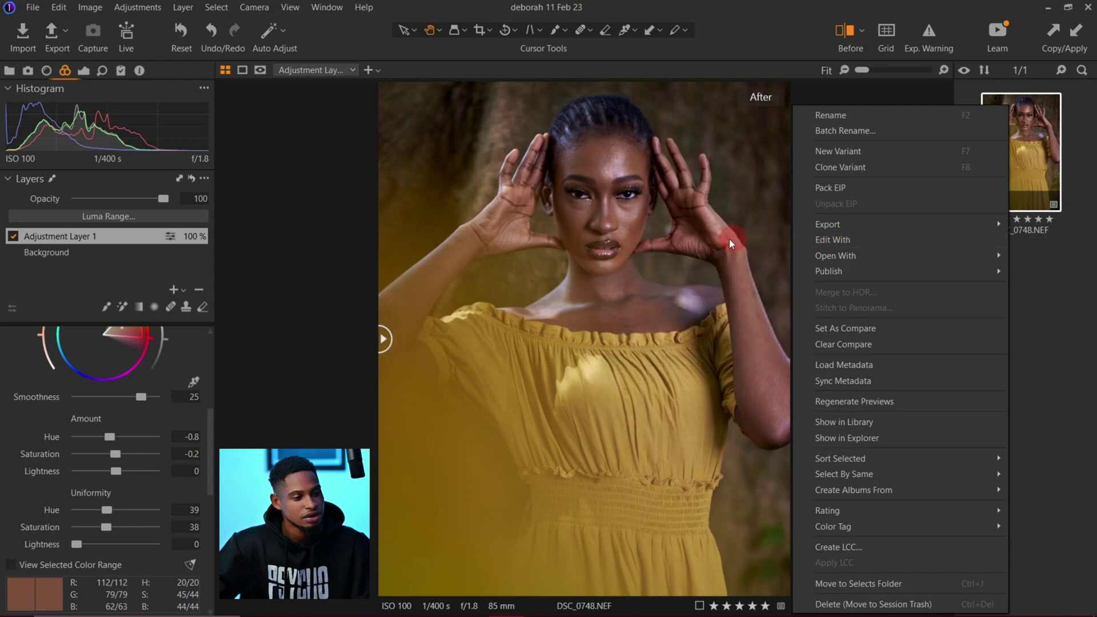
pyautogui.click(695, 237)
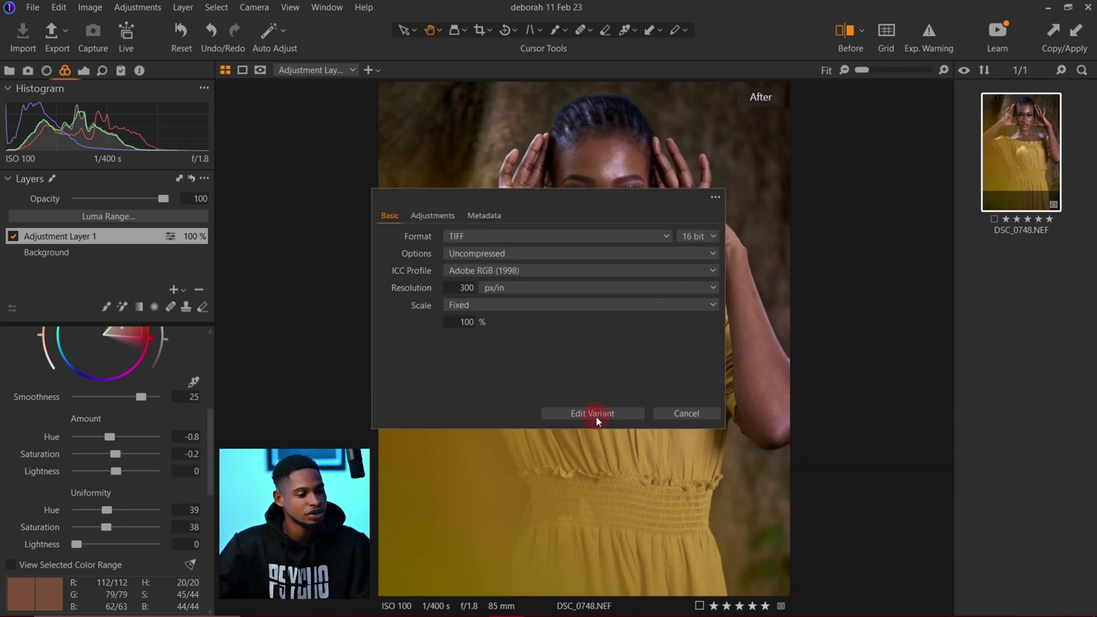
pyautogui.click(677, 412)
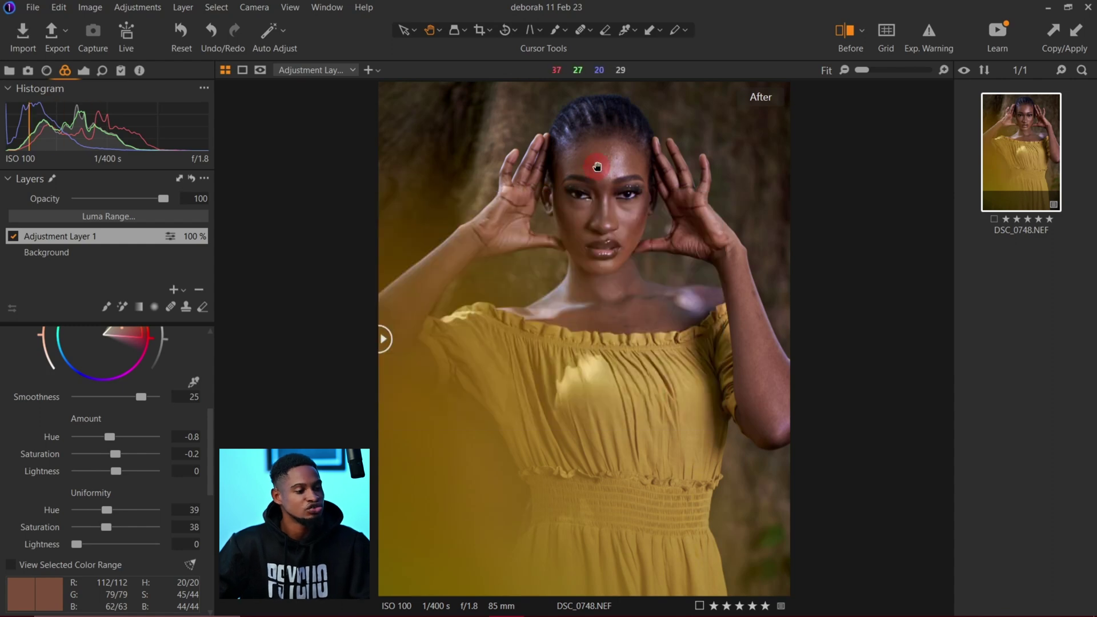